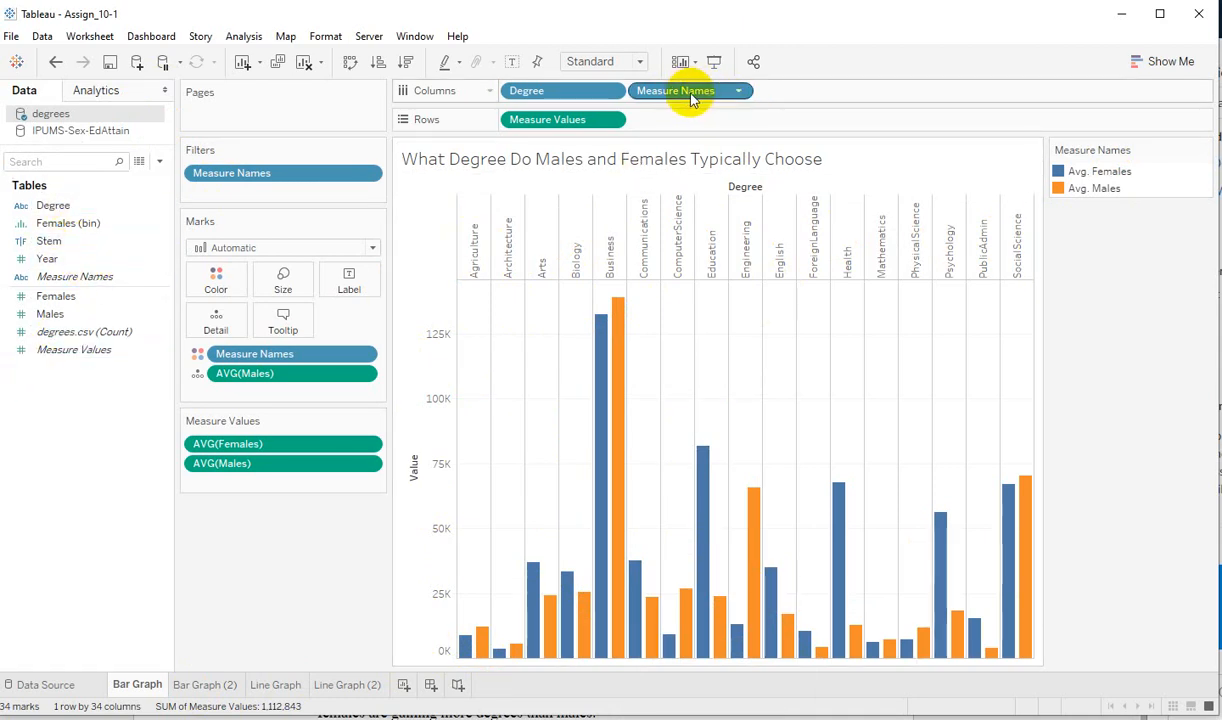
# Remove Measure Names from Columns so the degree chart no longer splits by measure.
pyautogui.click(60, 298)
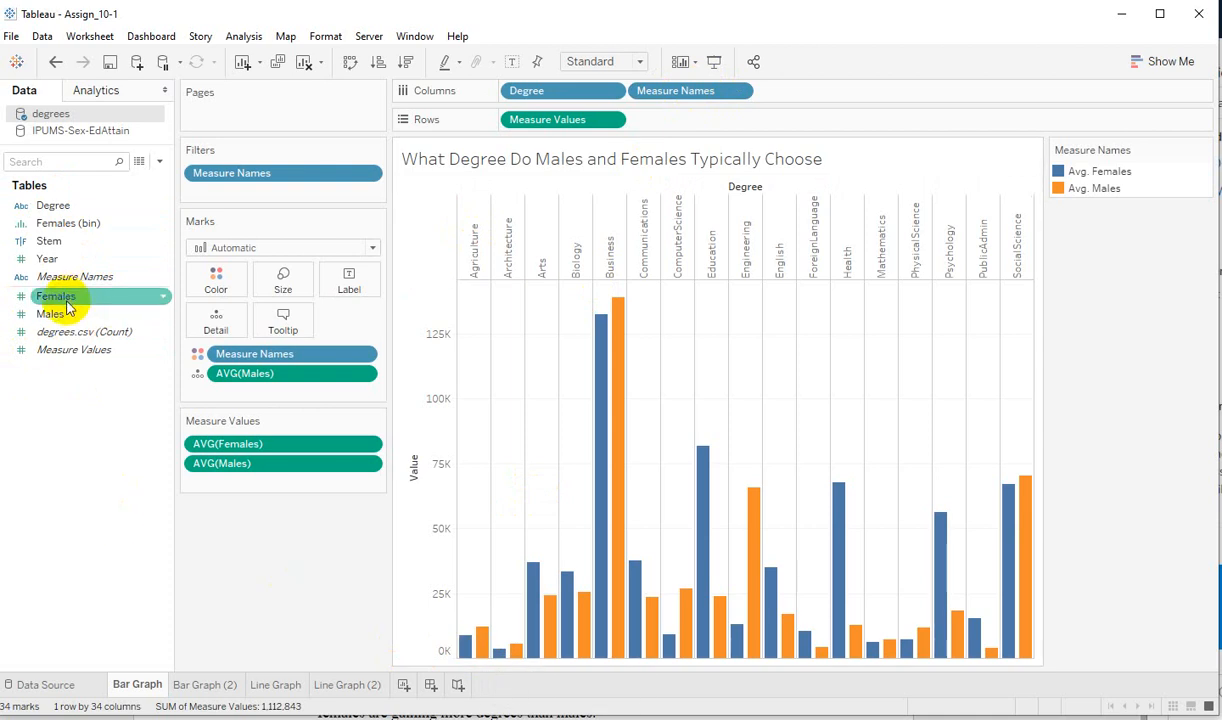
pyautogui.click(60, 316)
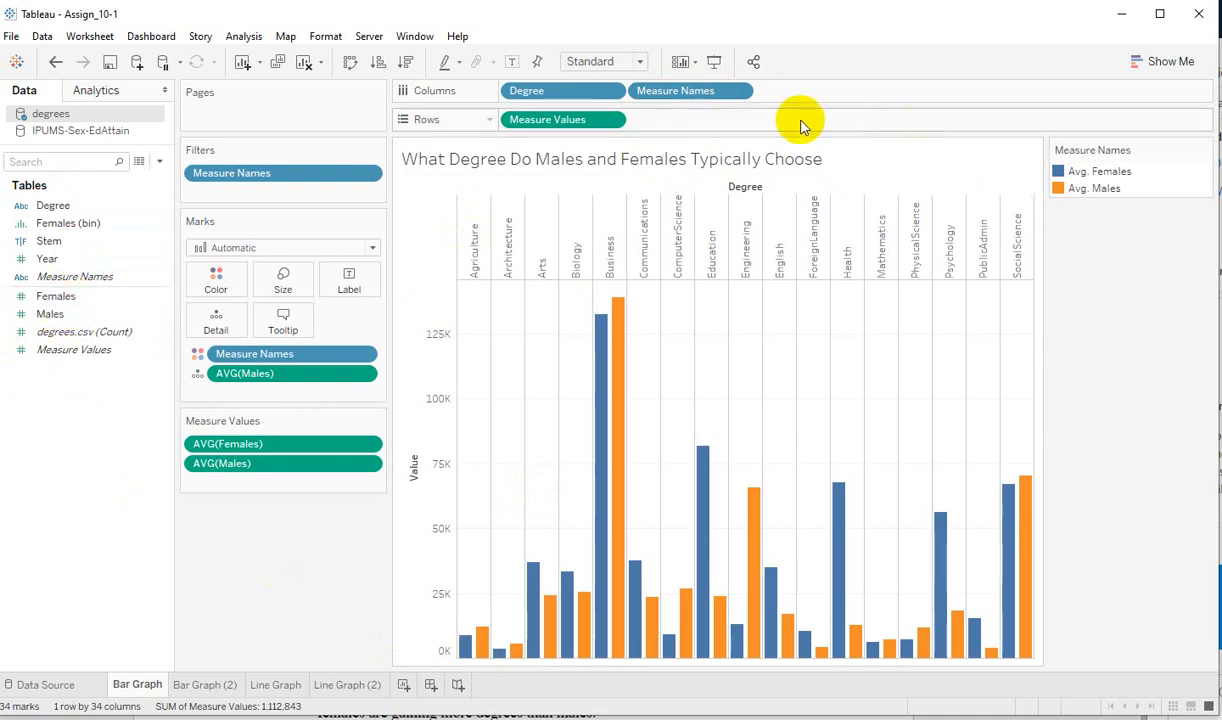
pyautogui.click(740, 91)
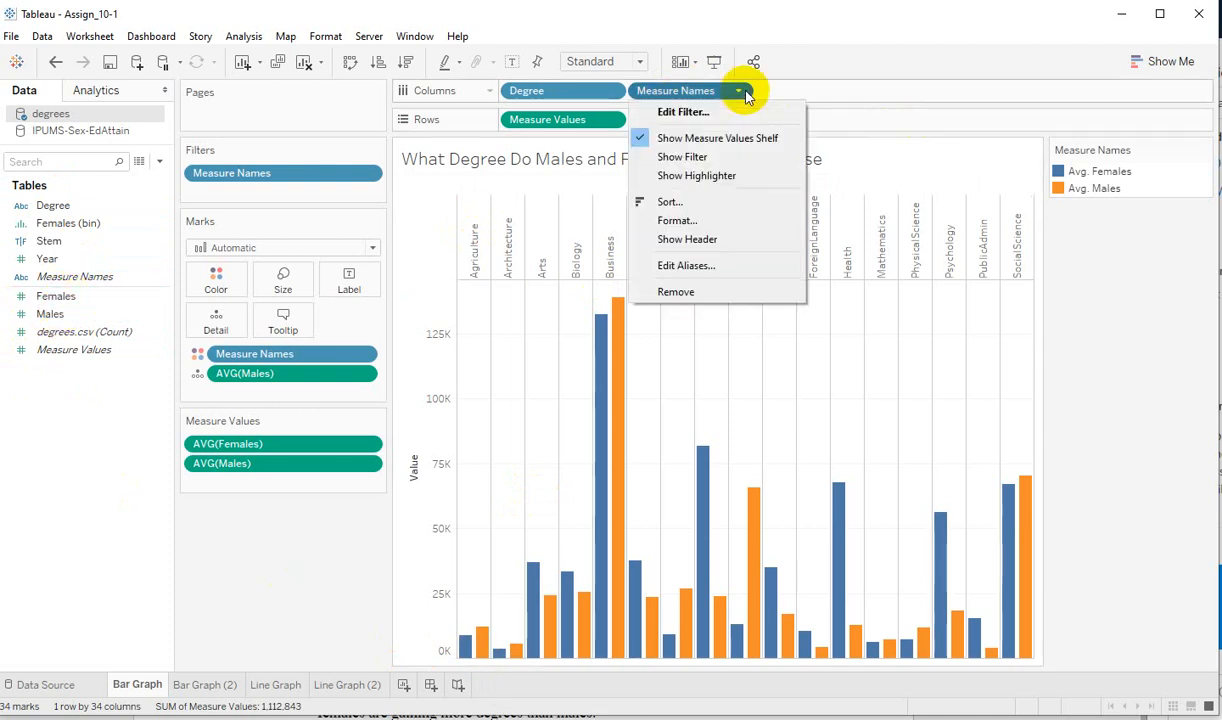
pyautogui.click(707, 293)
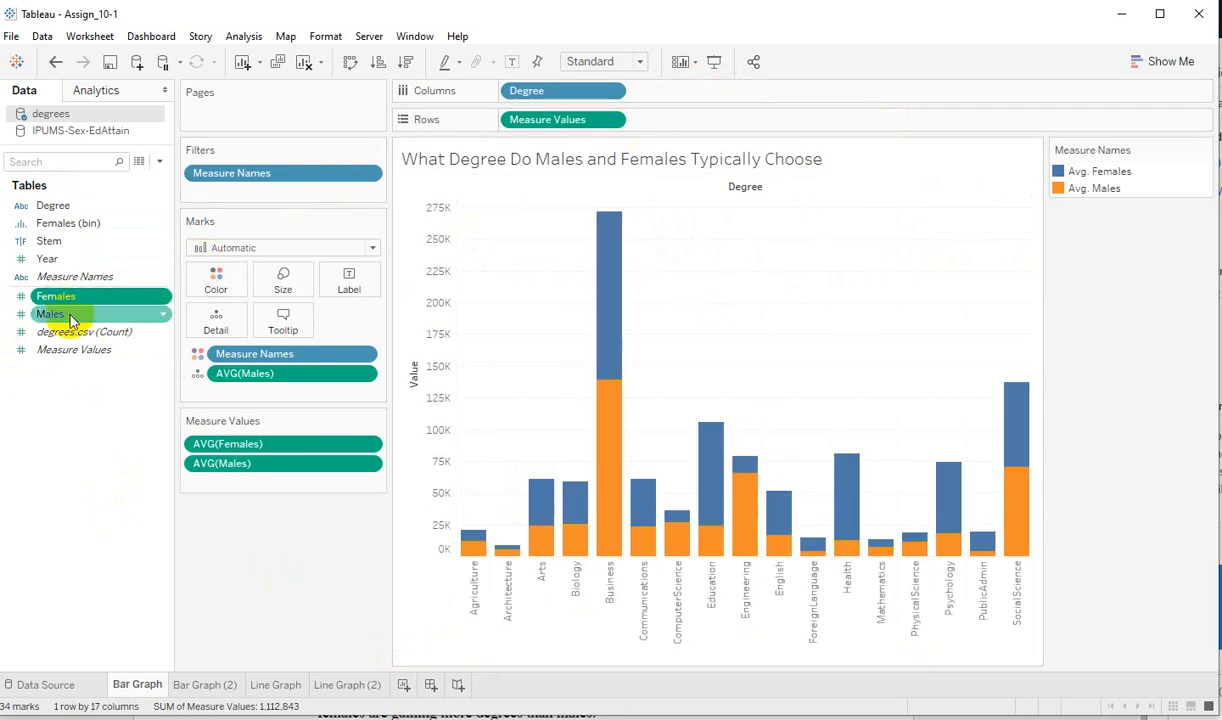
# Replace Measure Values on Rows with the separate Females and Males fields, and remove Measure Names from the color marks.
pyautogui.moveTo(88, 300); pyautogui.dragTo(738, 92)
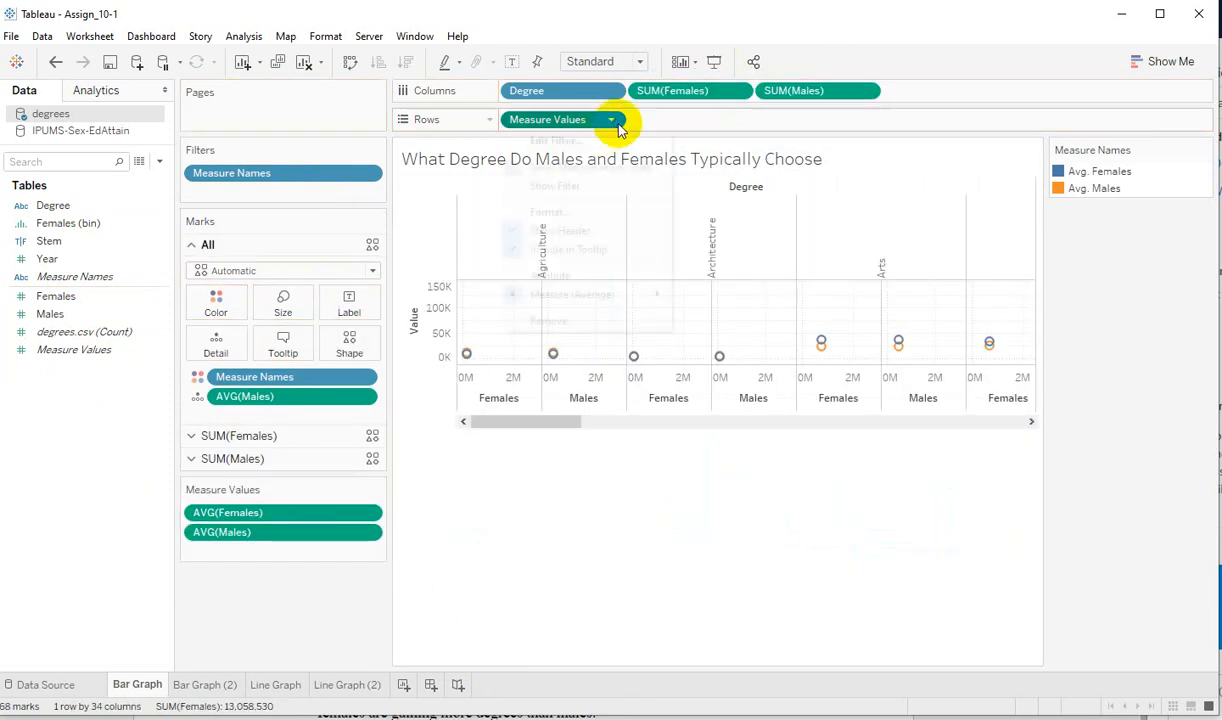
pyautogui.click(579, 314)
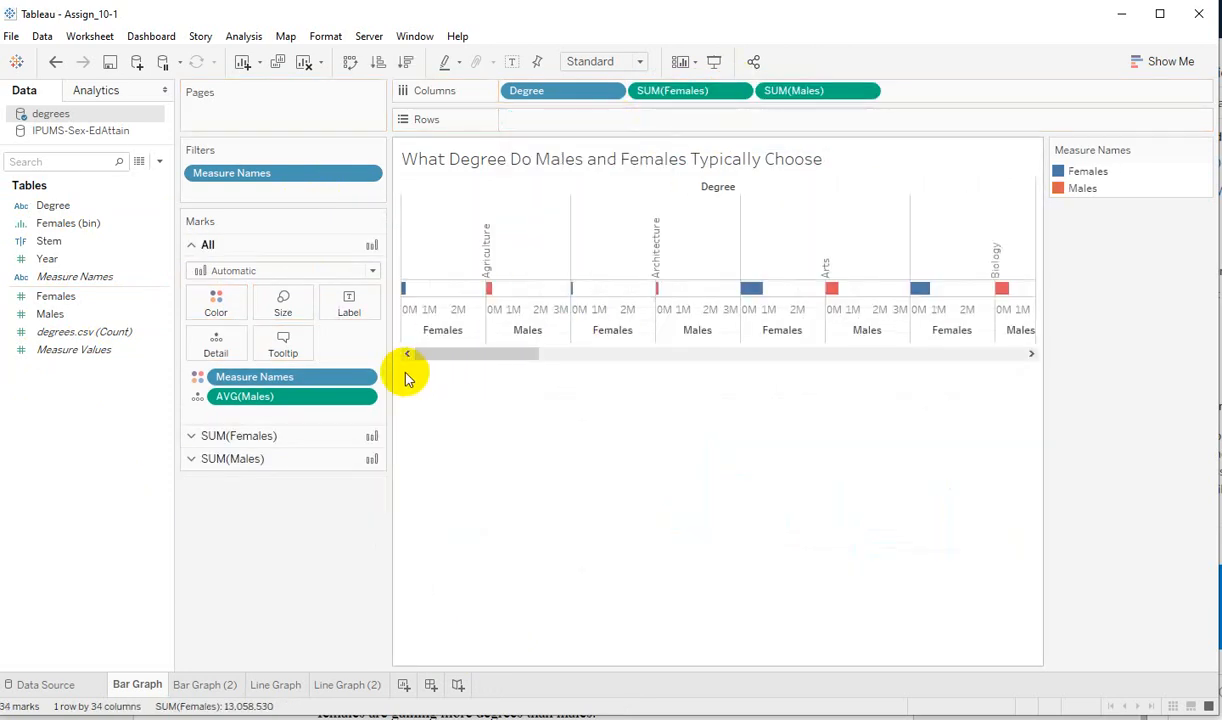
pyautogui.click(720, 92)
pyautogui.moveTo(810, 93); pyautogui.dragTo(805, 118)
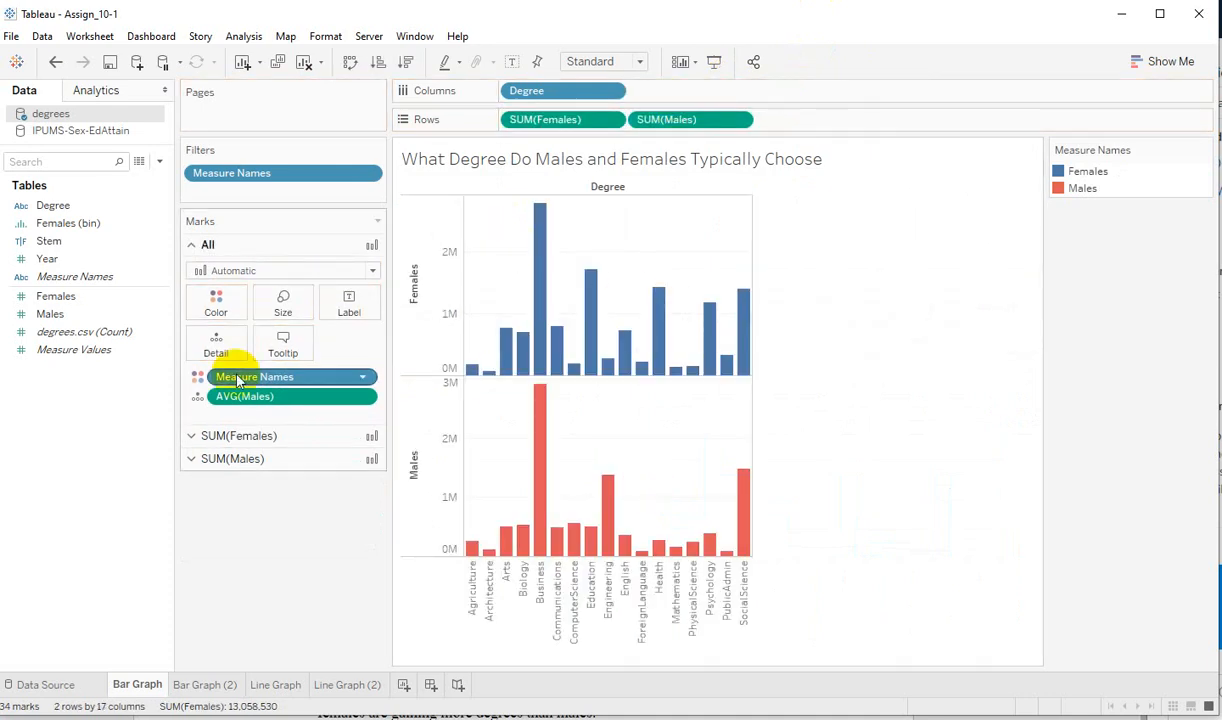
pyautogui.click(363, 378)
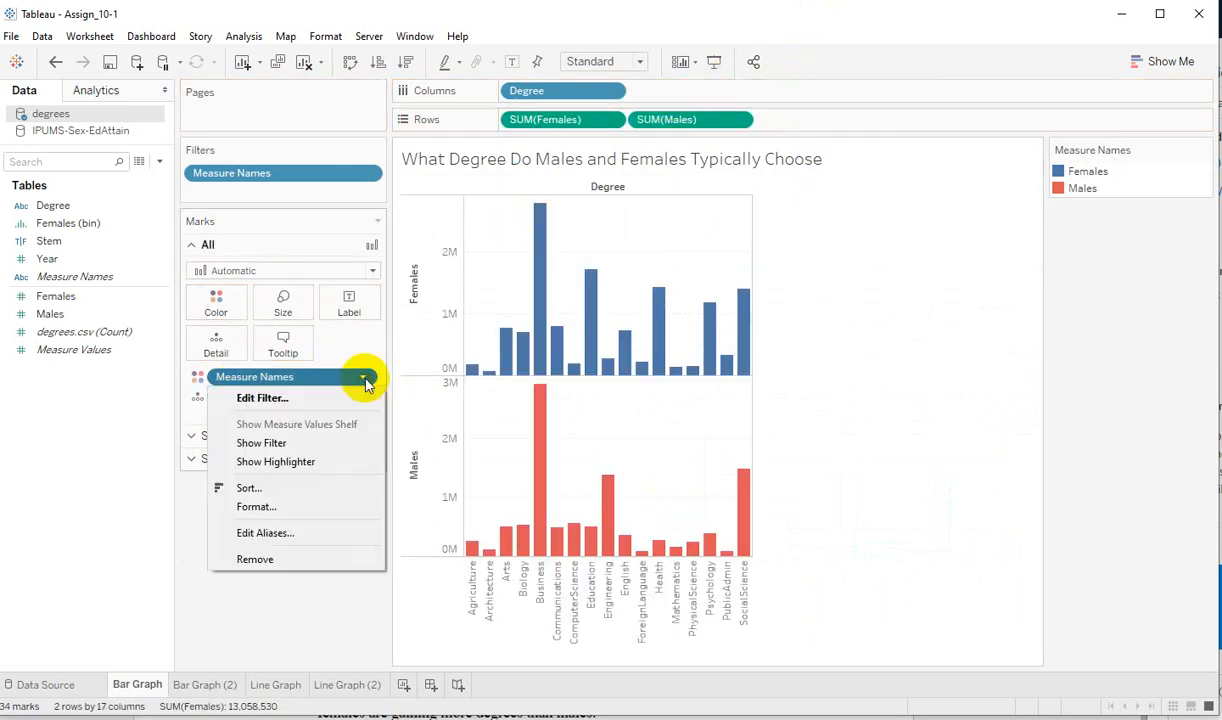
pyautogui.click(321, 563)
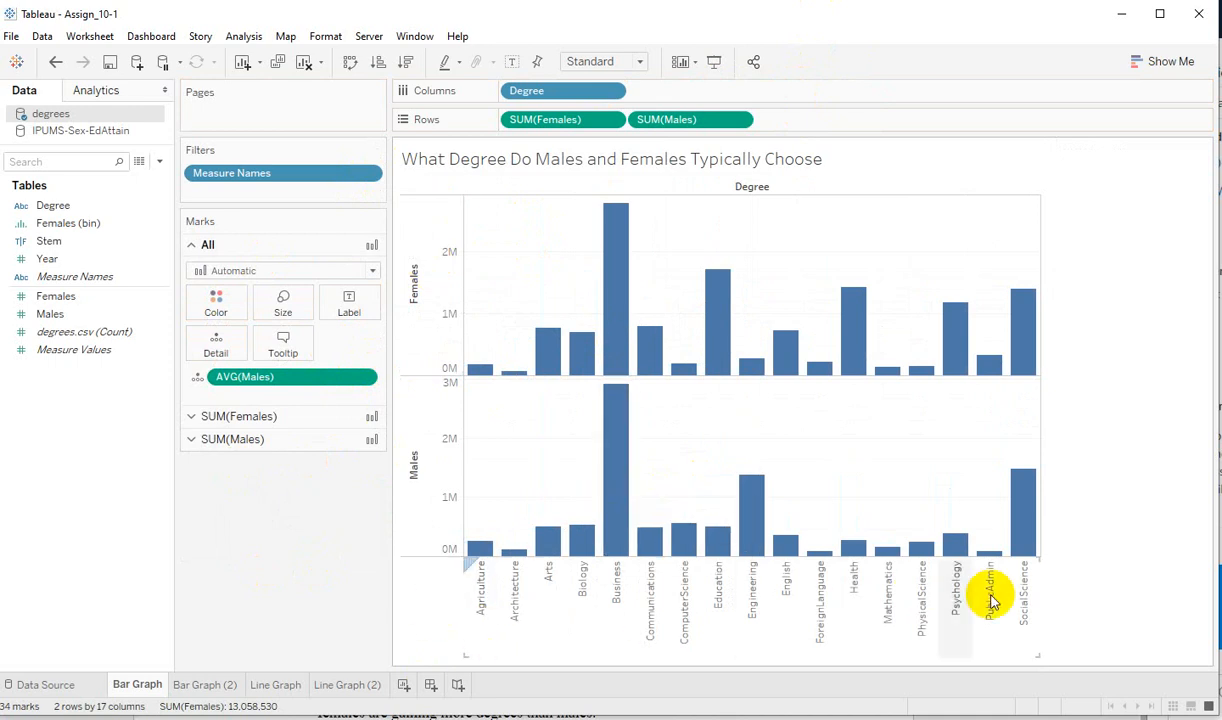
# Swap rows and columns to get horizontal bars, and widen the Degree label column slightly.
pyautogui.click(350, 64)
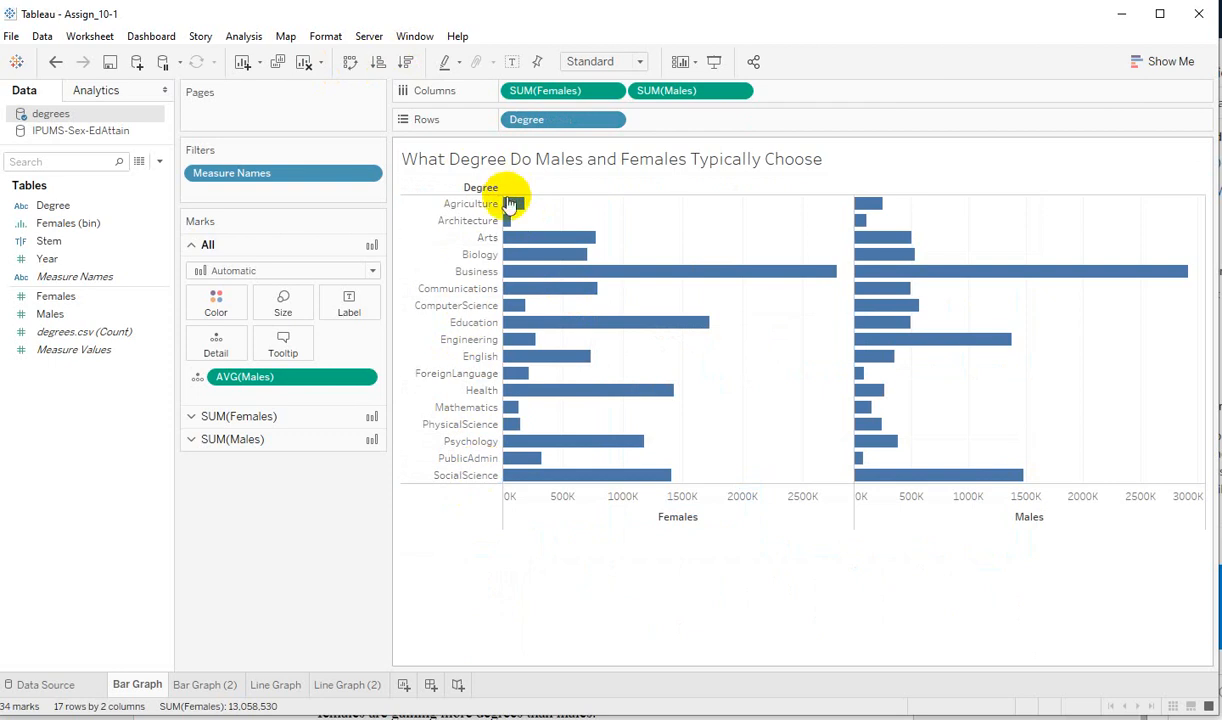
pyautogui.moveTo(508, 216)
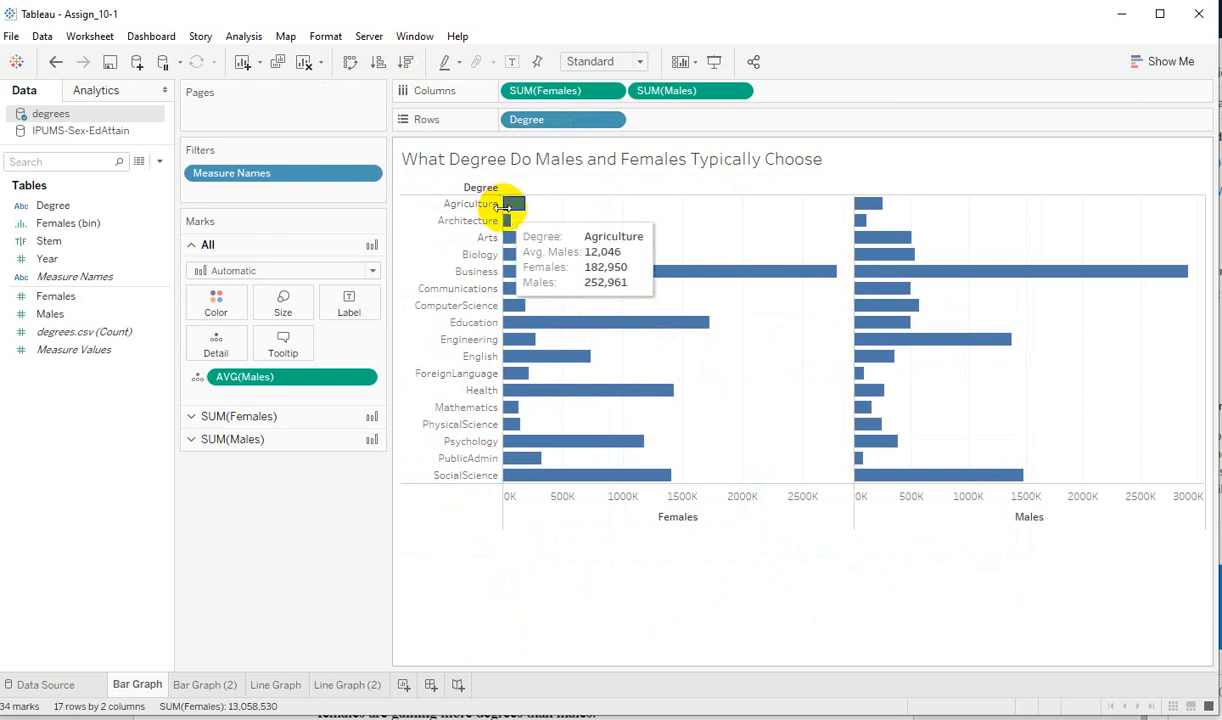
pyautogui.moveTo(503, 207); pyautogui.dragTo(529, 210)
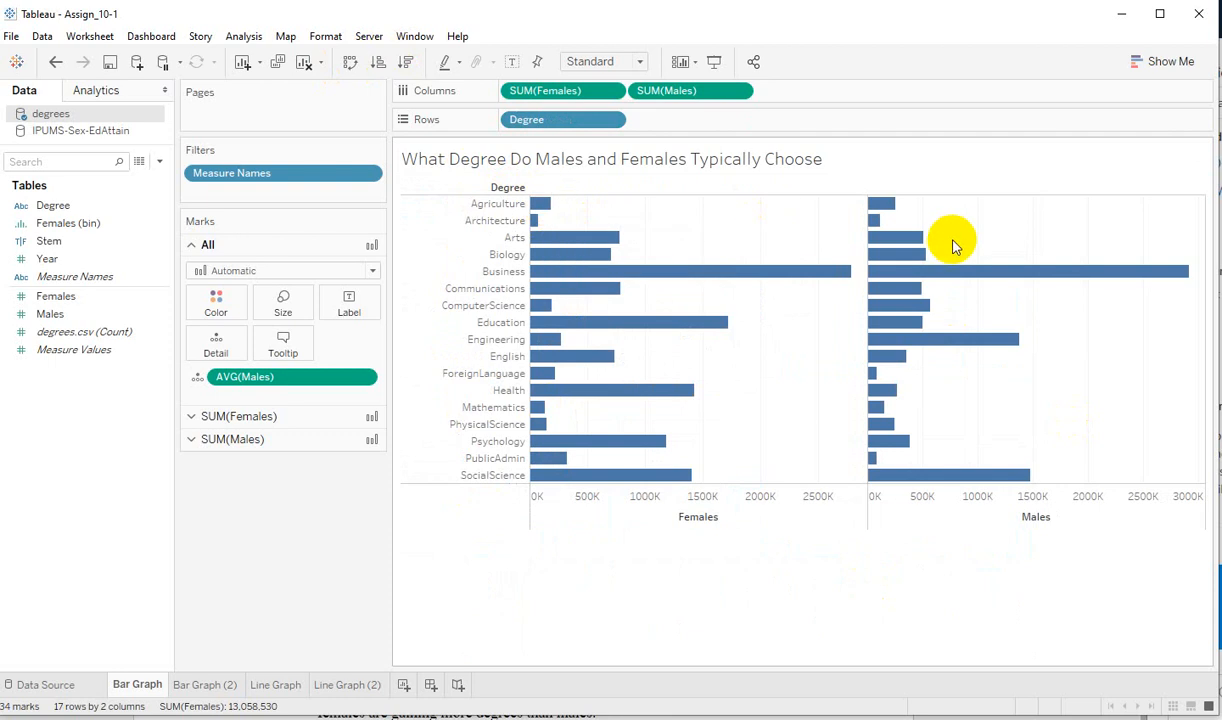
# Reverse the scale of the Females axis so its bars extend away from the Males bars.
pyautogui.click(760, 500)
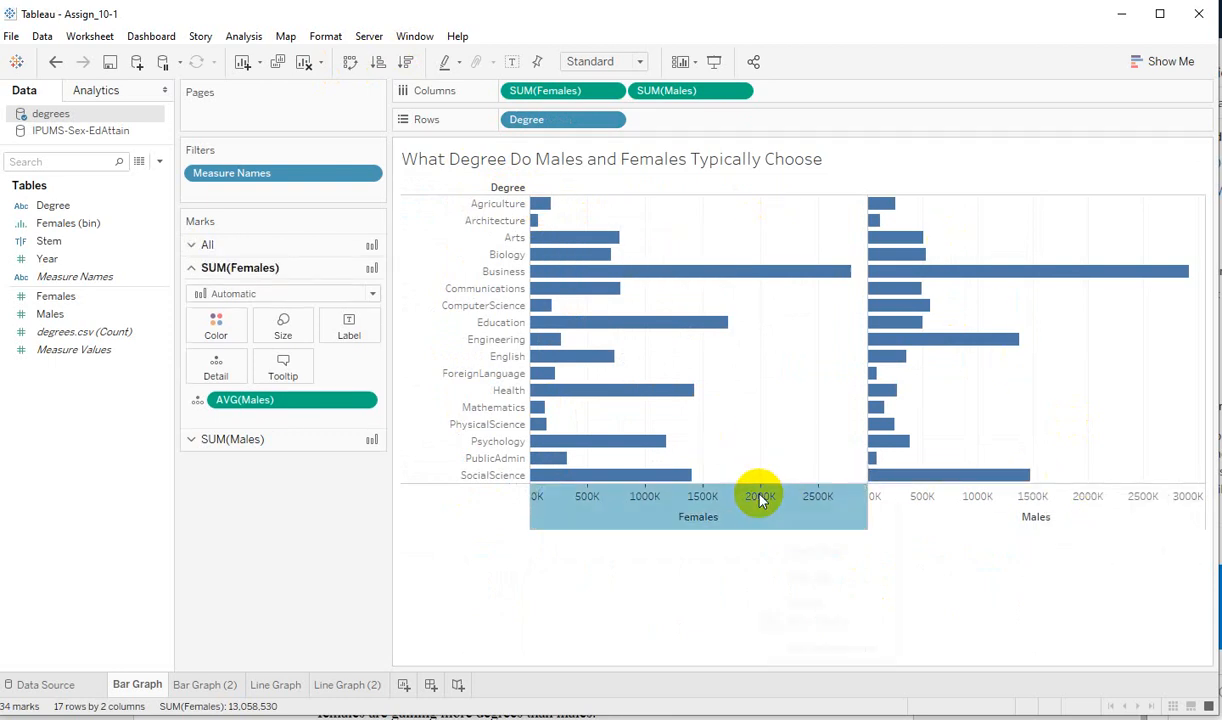
pyautogui.rightClick(758, 494)
pyautogui.click(806, 505)
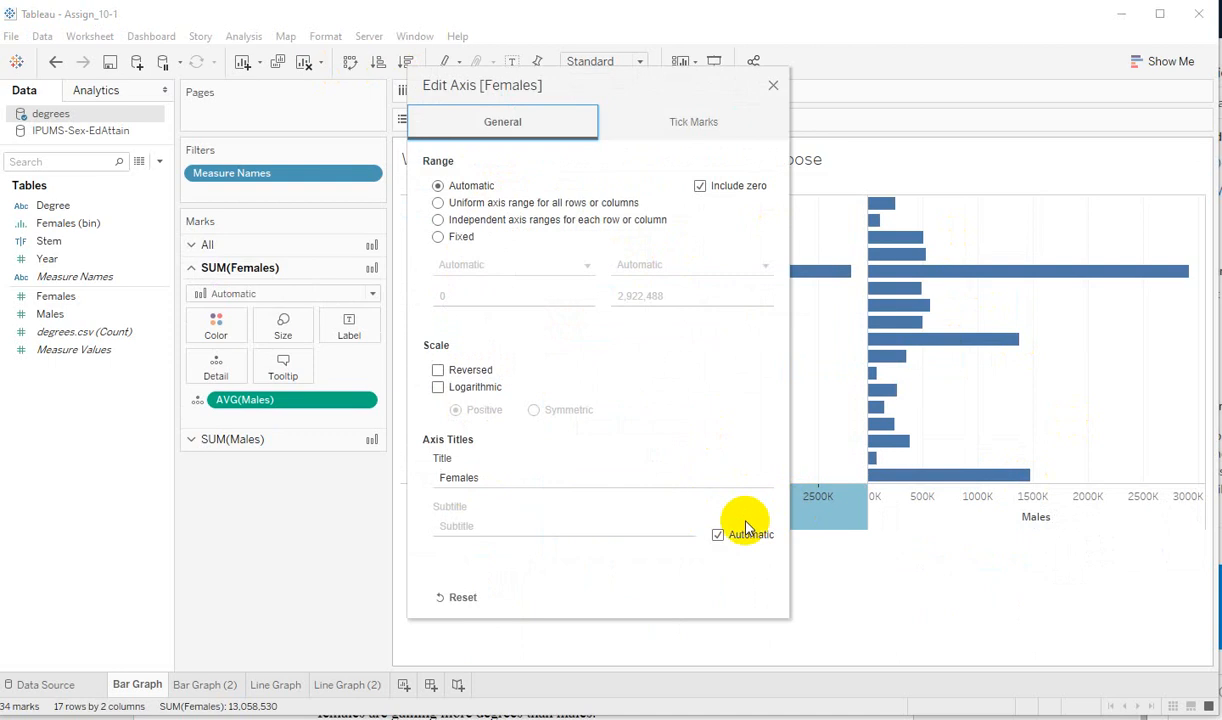
pyautogui.click(437, 371)
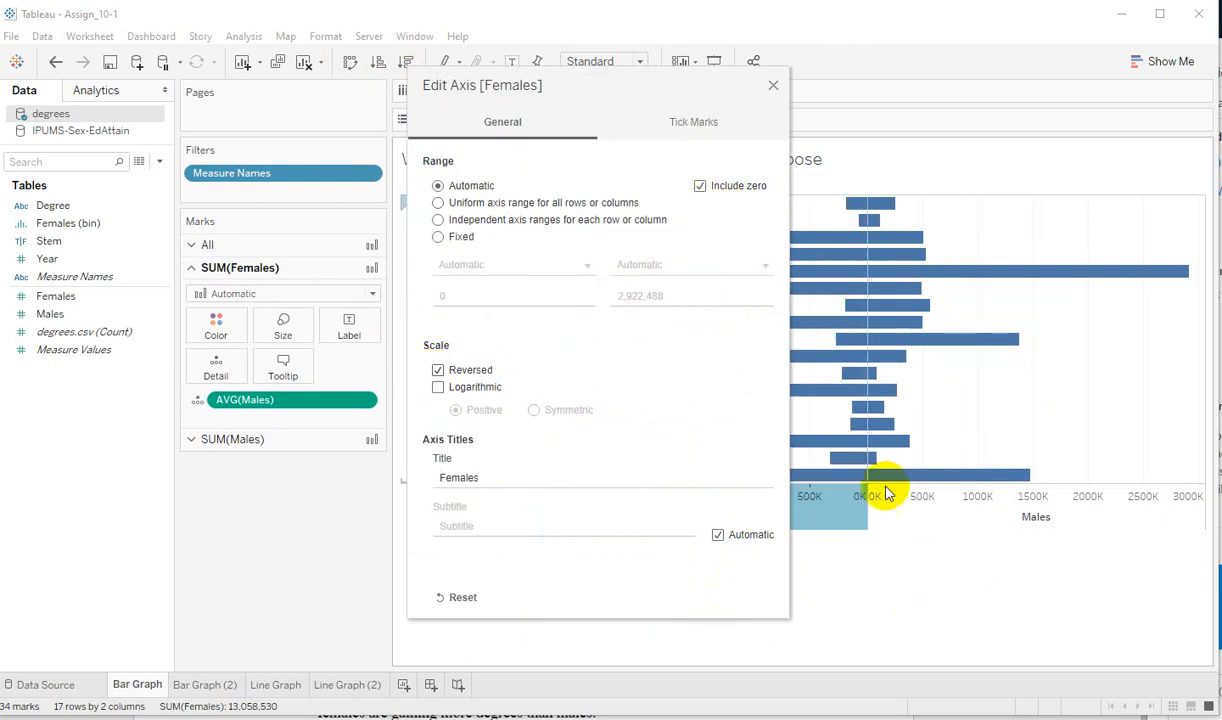
pyautogui.click(773, 87)
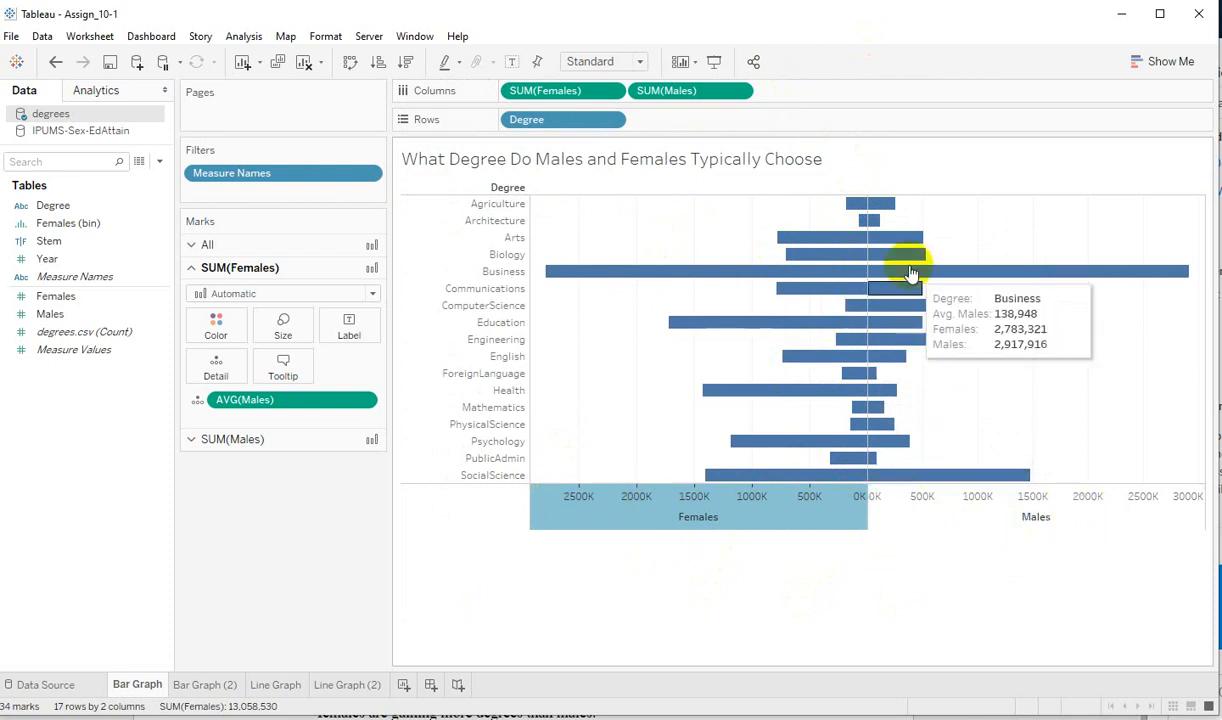
# Color the Females bars red and sort the degrees in descending order by Females.
pyautogui.click(850, 238)
pyautogui.click(218, 325)
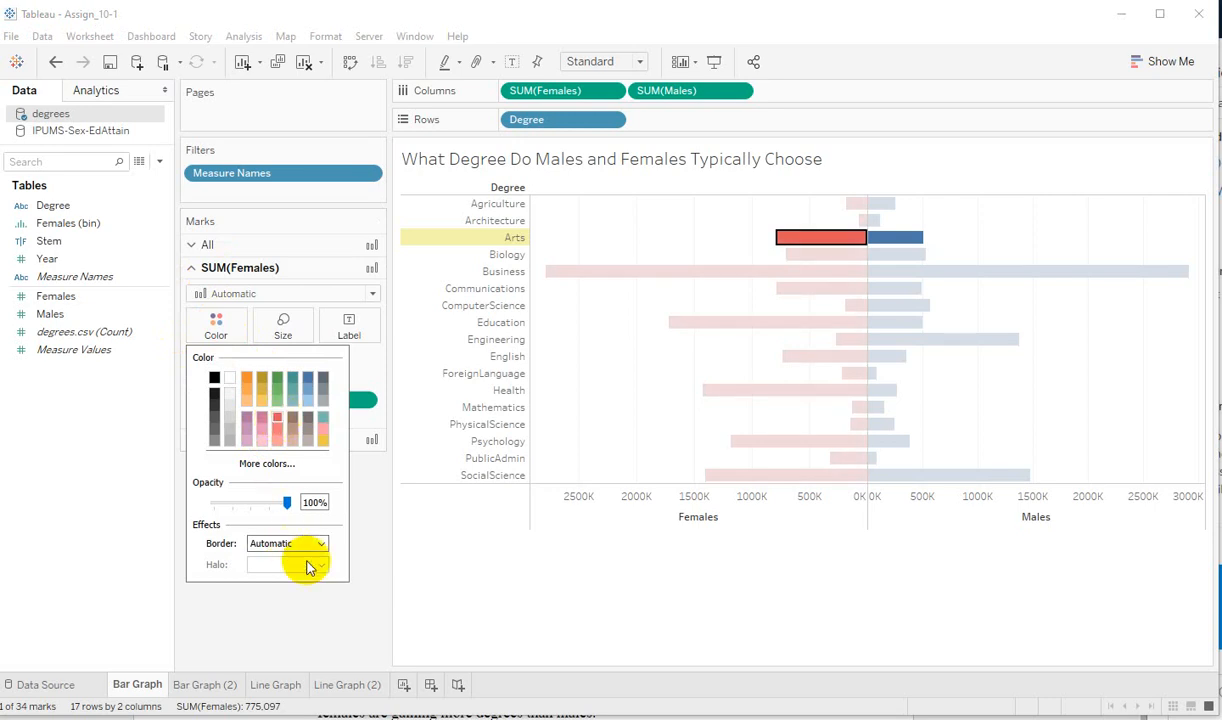
pyautogui.click(319, 603)
pyautogui.click(960, 573)
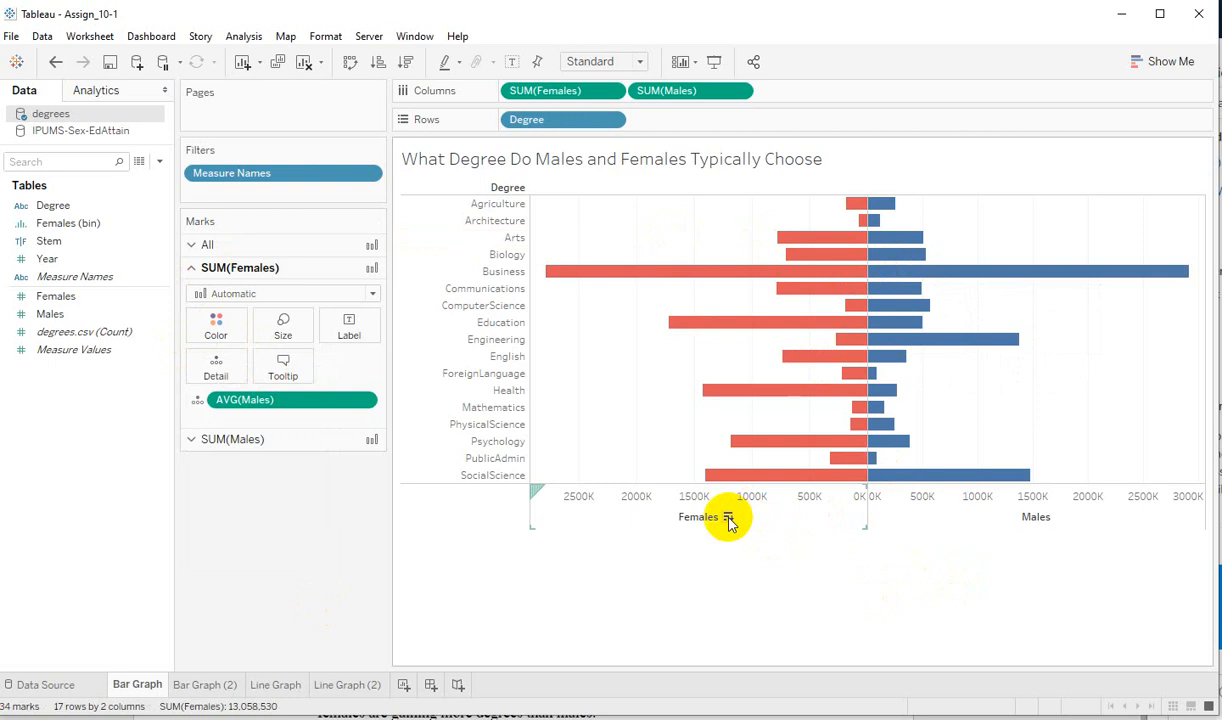
pyautogui.click(727, 518)
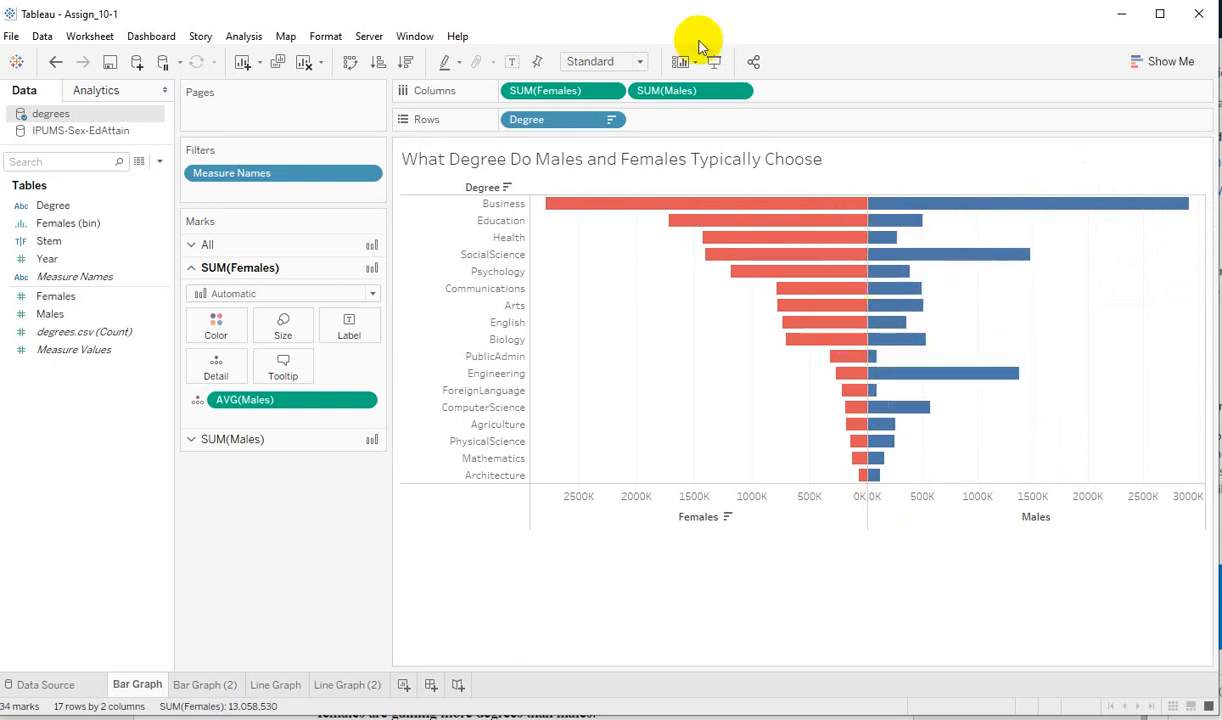
# Put Females and Males on a dual axis and set the Males mark type to Bar.
pyautogui.click(739, 91)
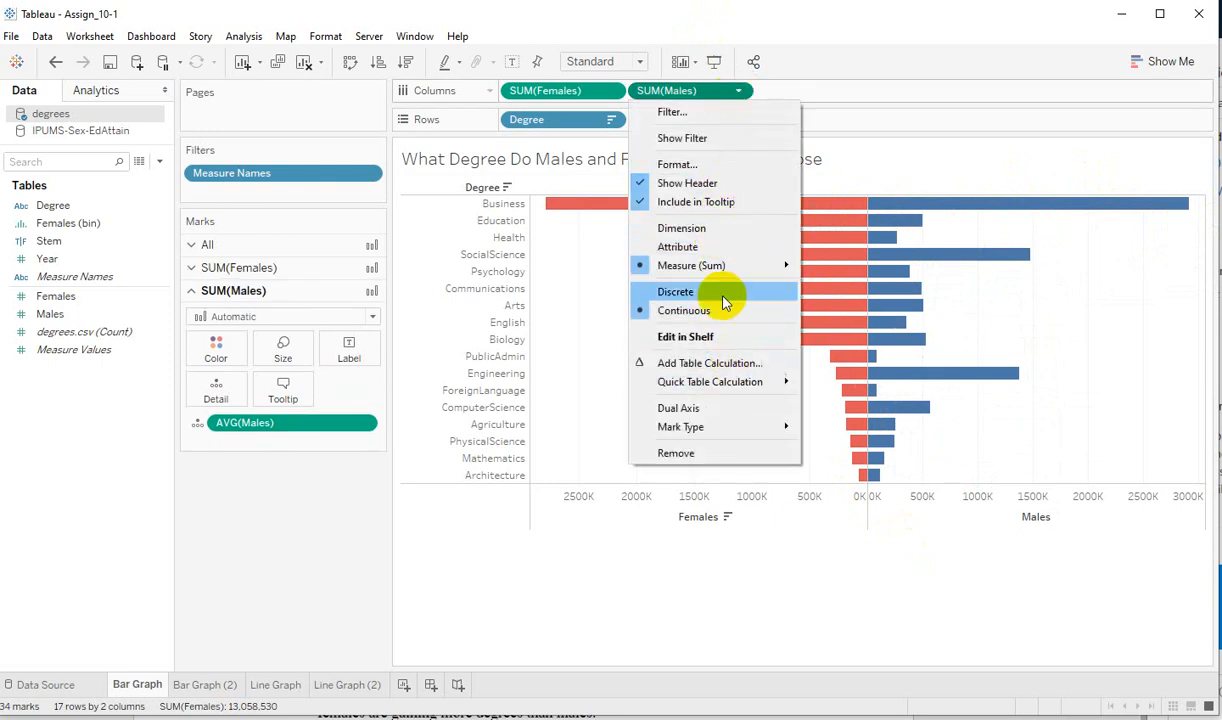
pyautogui.click(712, 409)
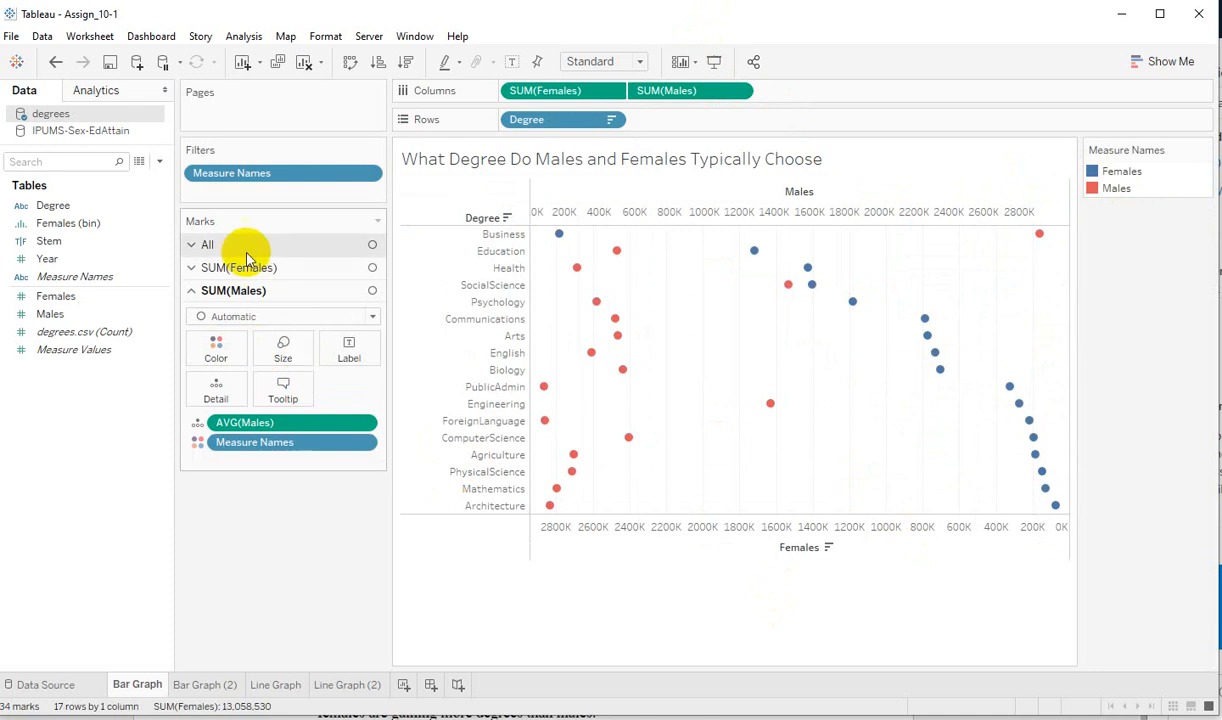
pyautogui.click(270, 318)
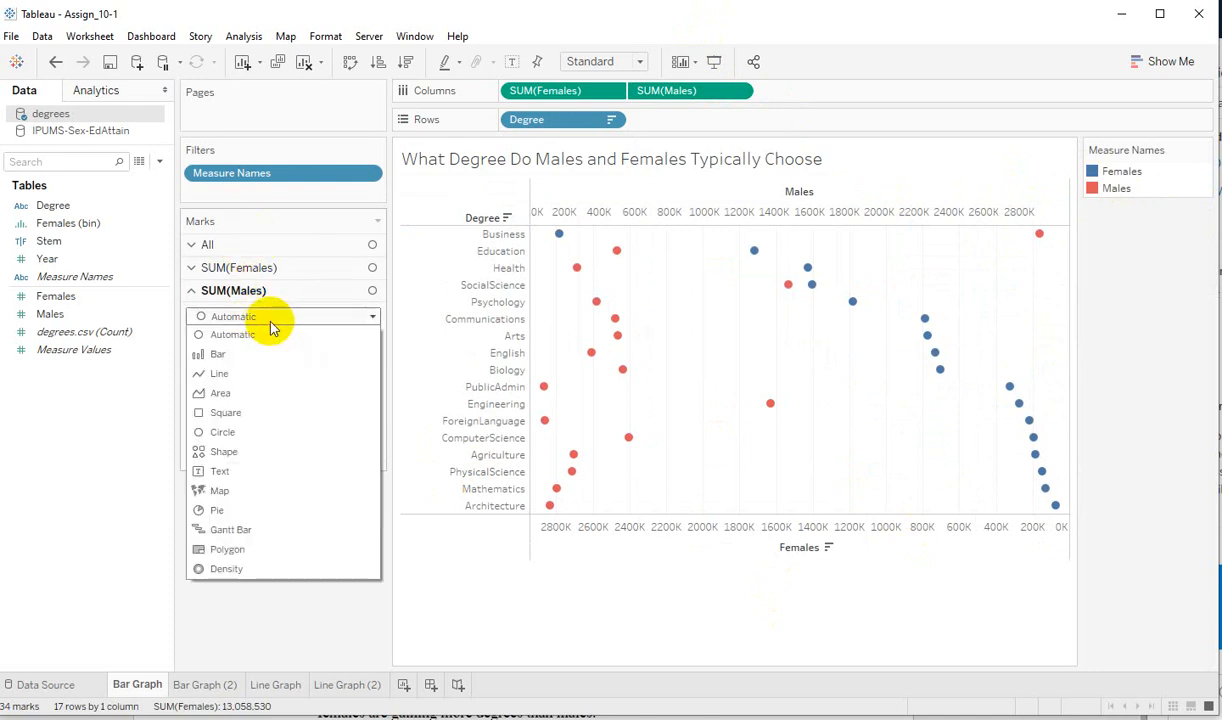
pyautogui.click(238, 354)
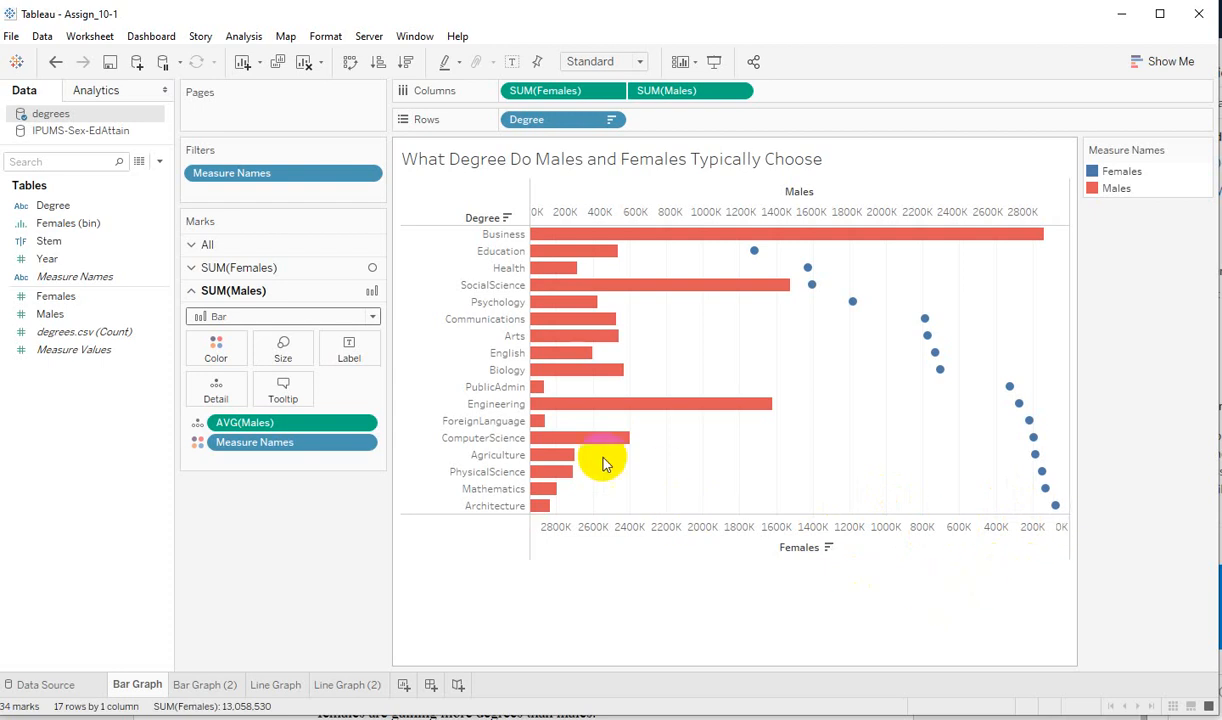
# Turn off the reversed scale on the Females axis.
pyautogui.doubleClick(955, 532)
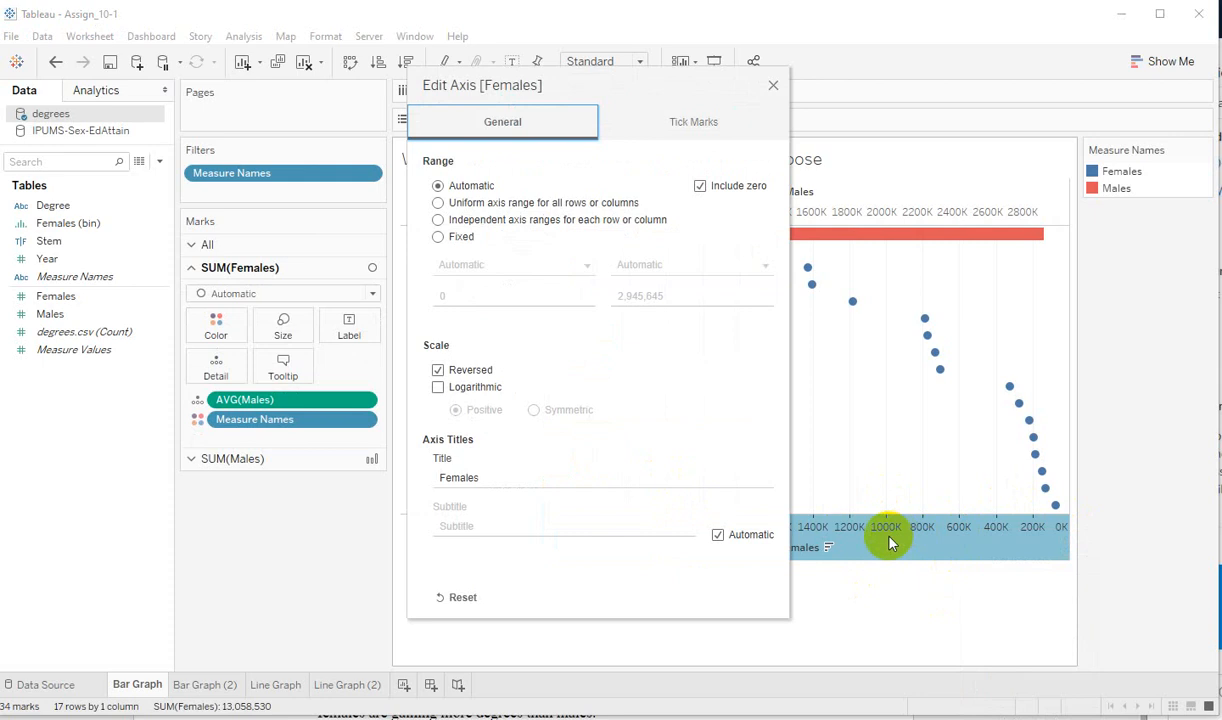
pyautogui.click(438, 370)
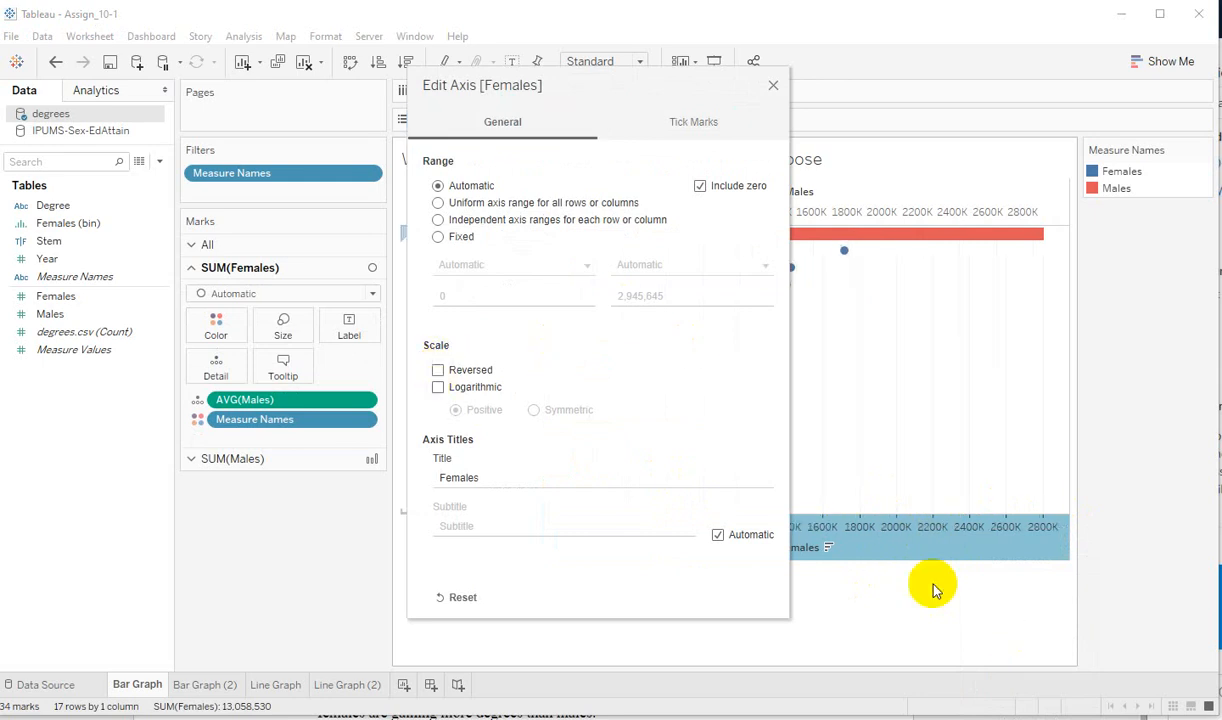
pyautogui.click(773, 86)
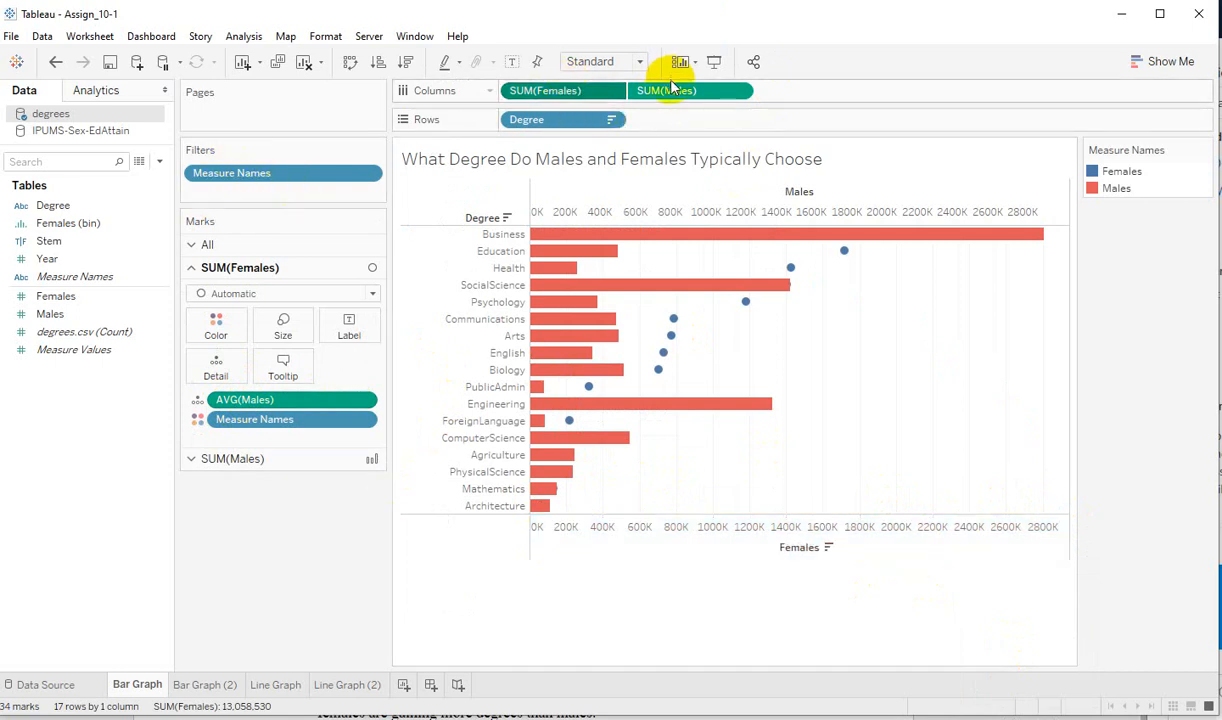
# Try the Circle mark type for Males, and set it back to Bar.
pyautogui.click(673, 95)
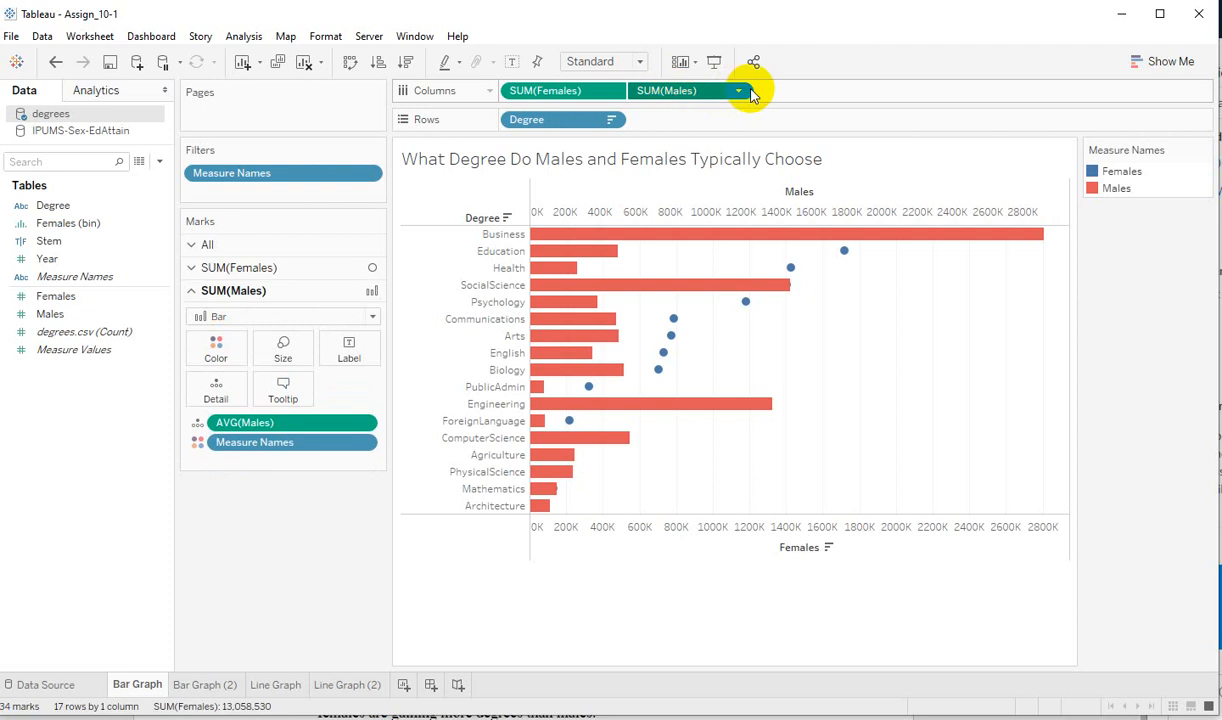
pyautogui.click(275, 318)
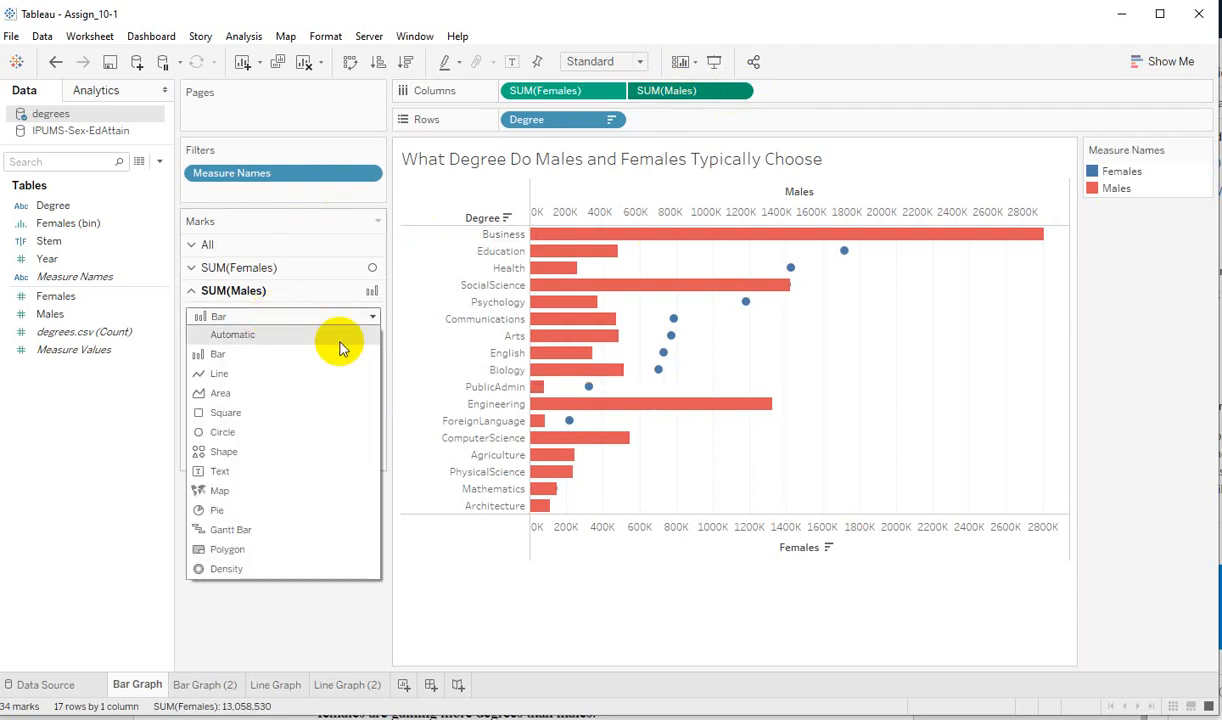
pyautogui.click(228, 432)
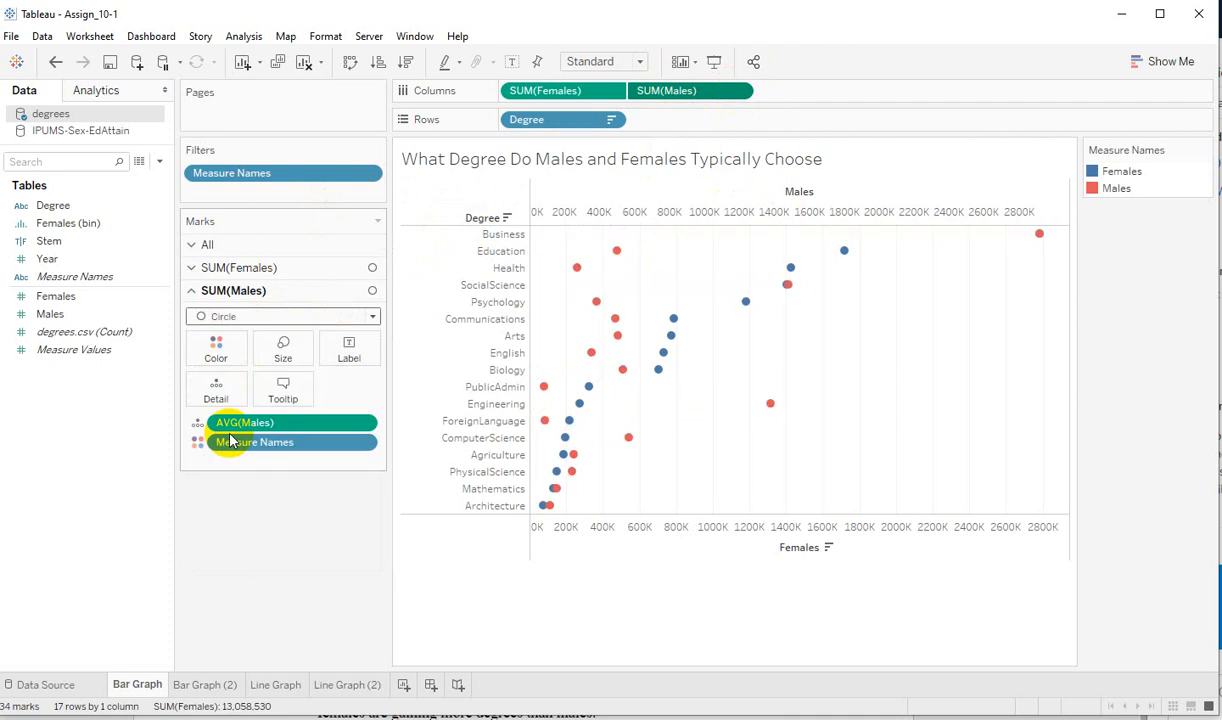
pyautogui.click(250, 318)
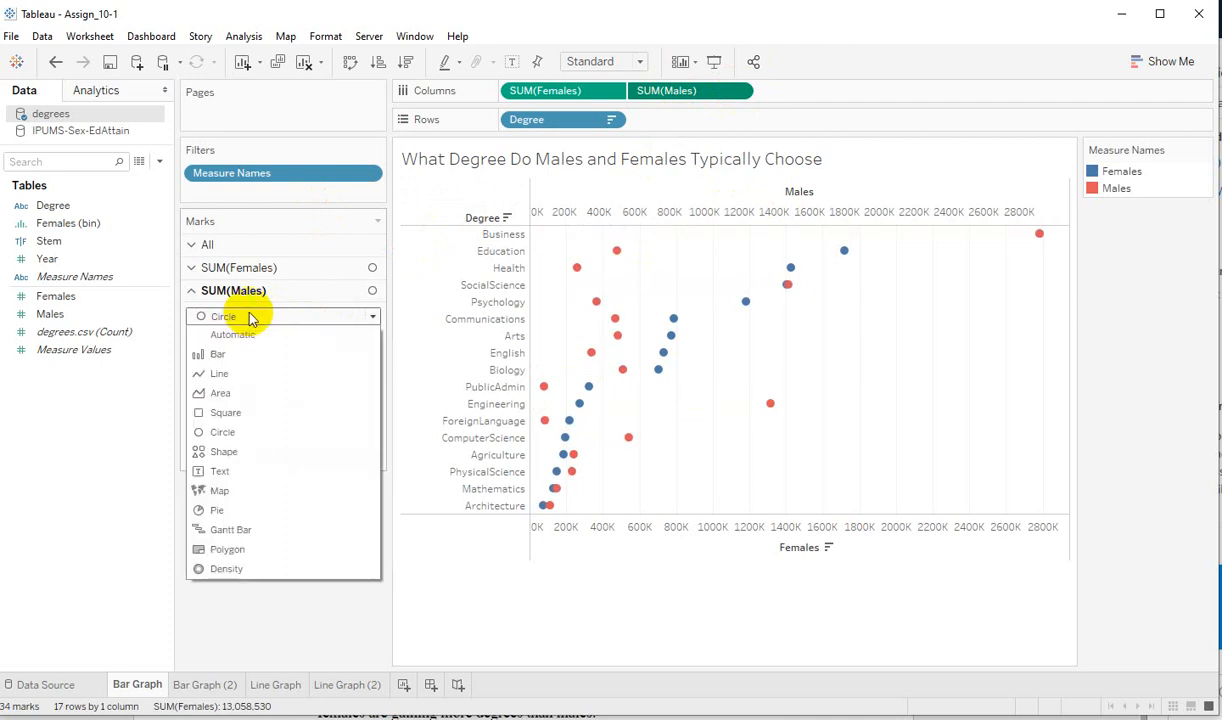
pyautogui.click(218, 357)
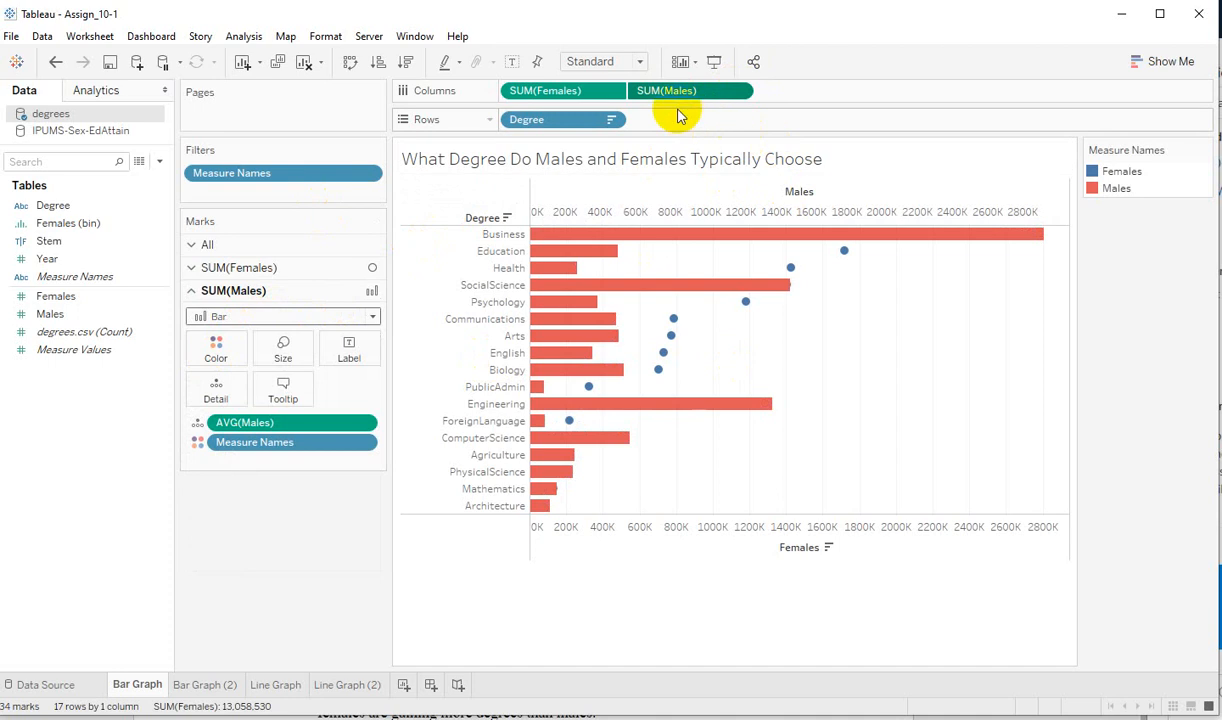
# Set the Females mark type to Bar.
pyautogui.click(548, 88)
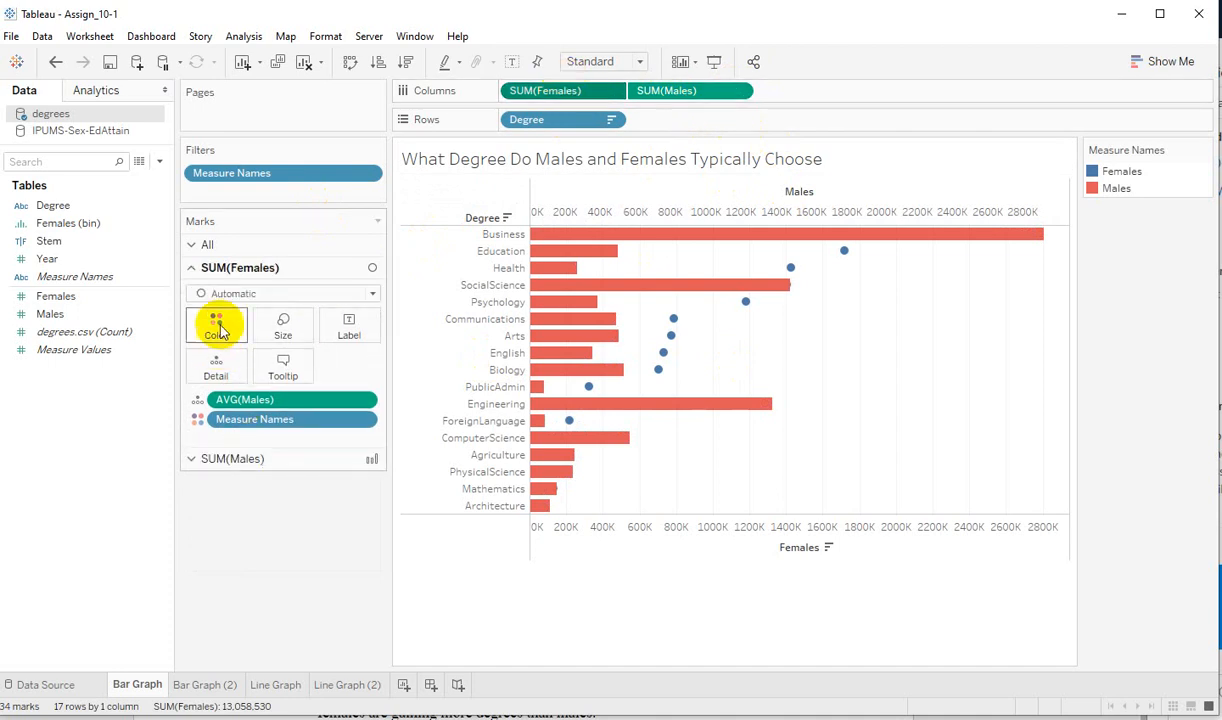
pyautogui.click(265, 296)
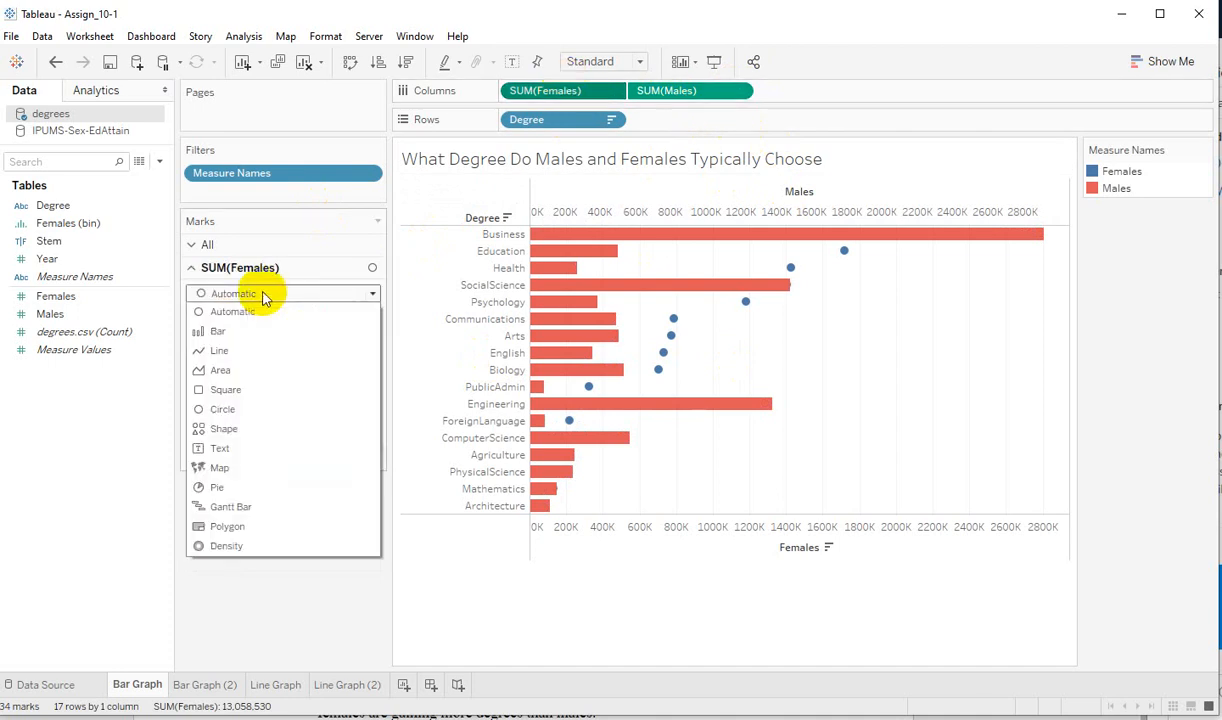
pyautogui.click(210, 327)
pyautogui.moveTo(946, 244)
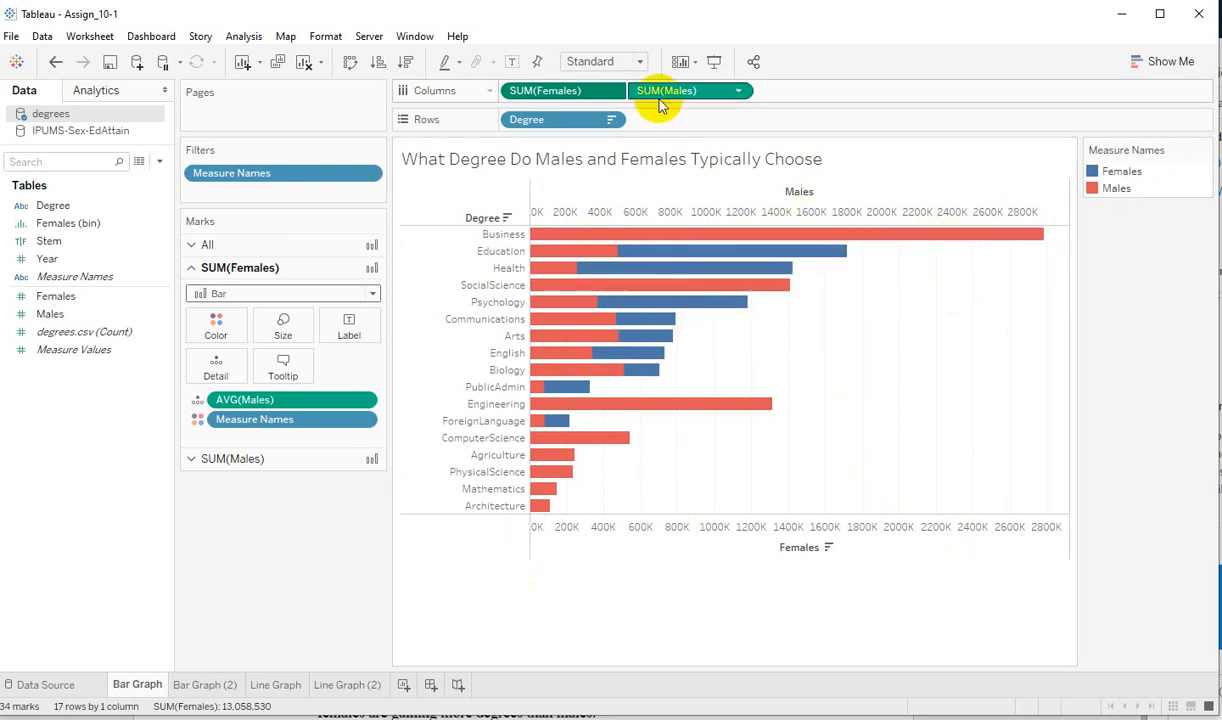
# Turn off the dual axis for Males and reverse the scale of the Females axis again.
pyautogui.click(740, 91)
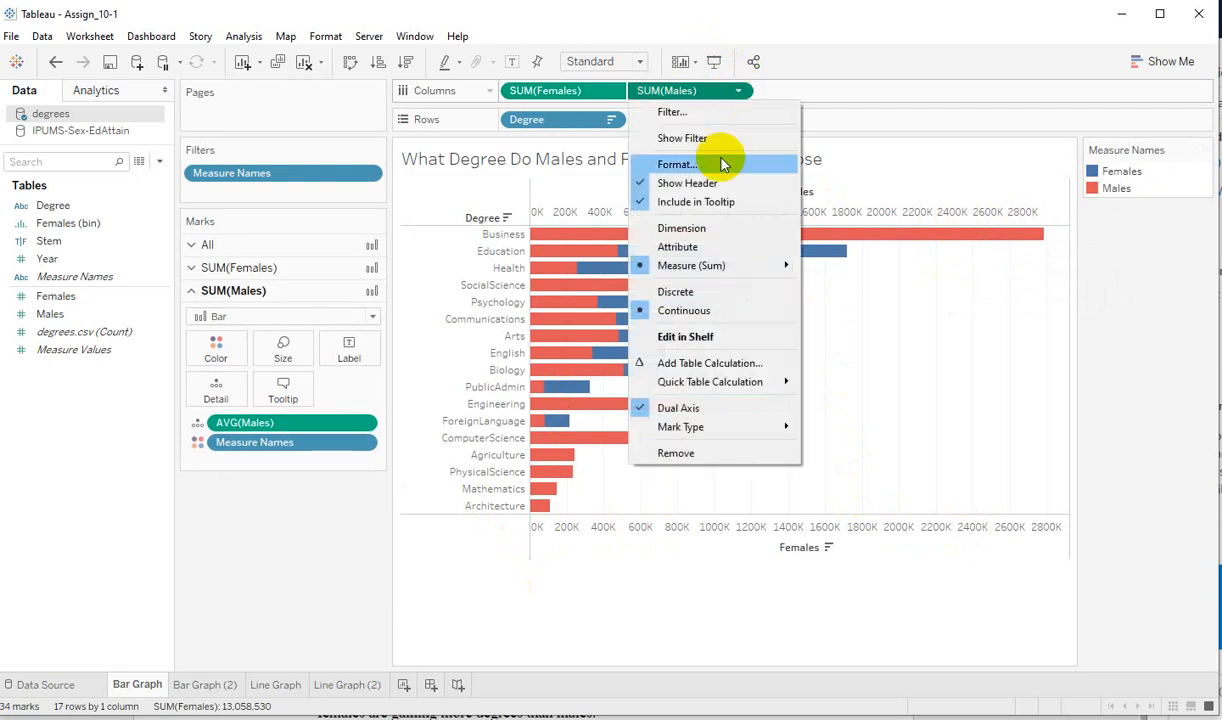
pyautogui.click(688, 410)
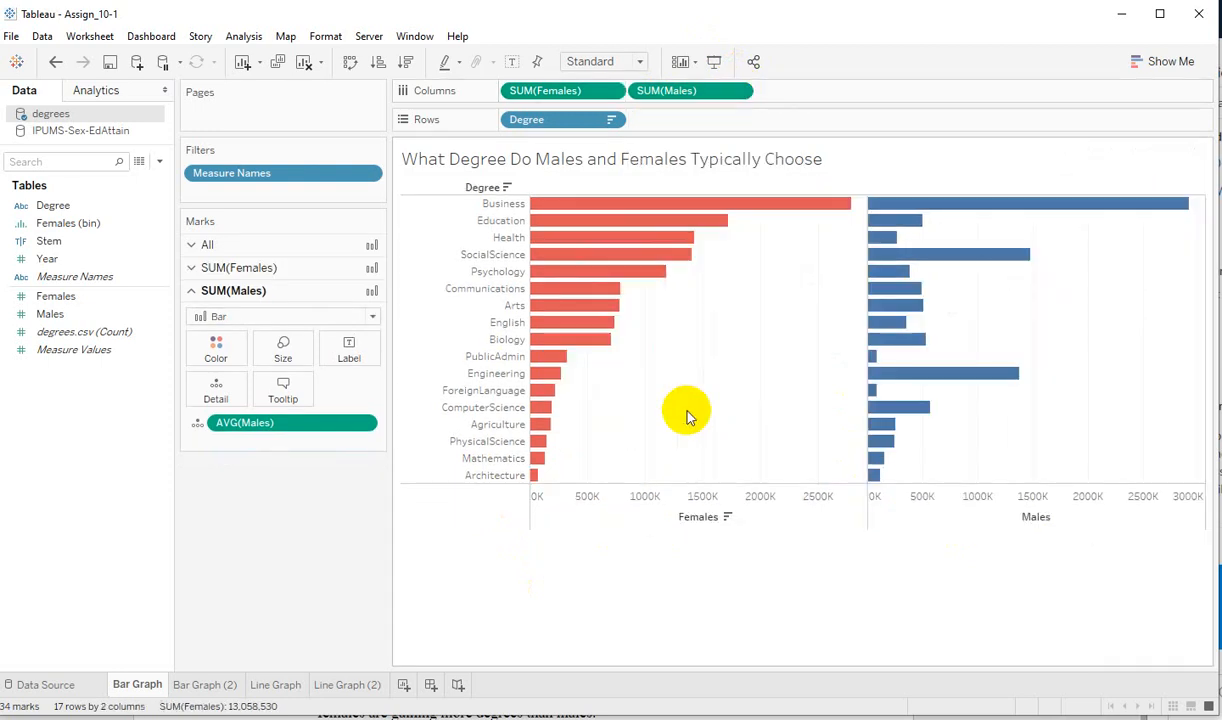
pyautogui.rightClick(836, 506)
pyautogui.click(884, 514)
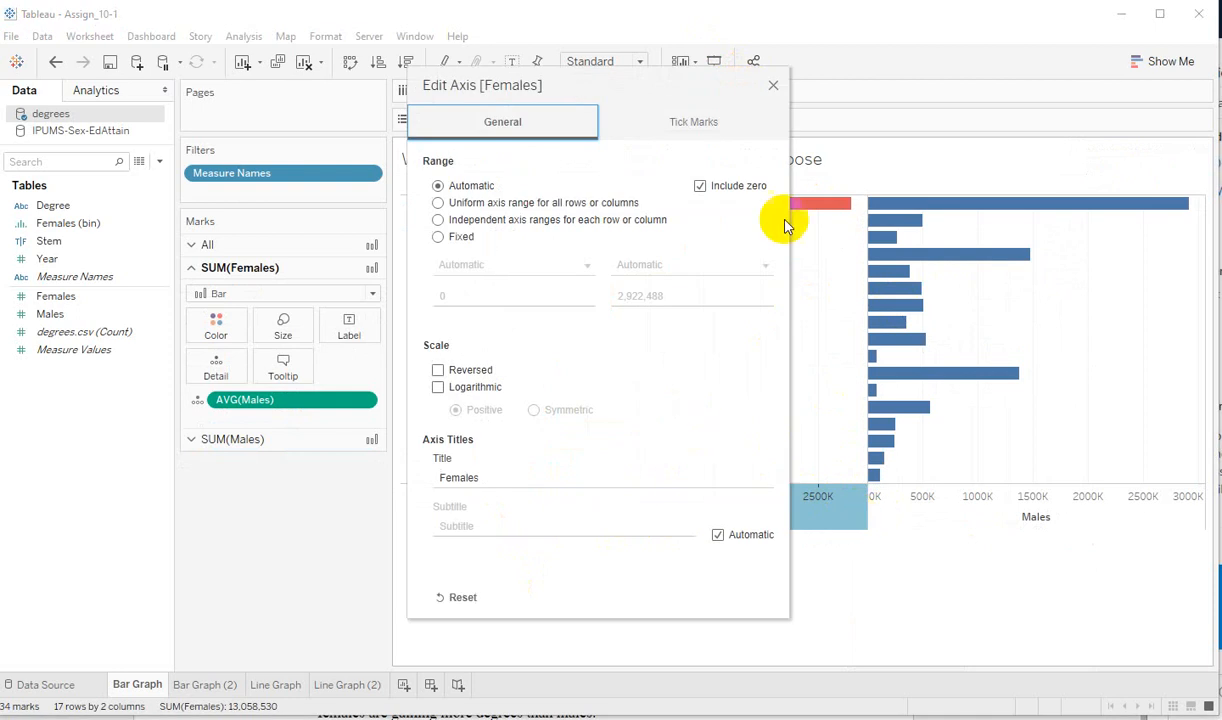
pyautogui.click(437, 371)
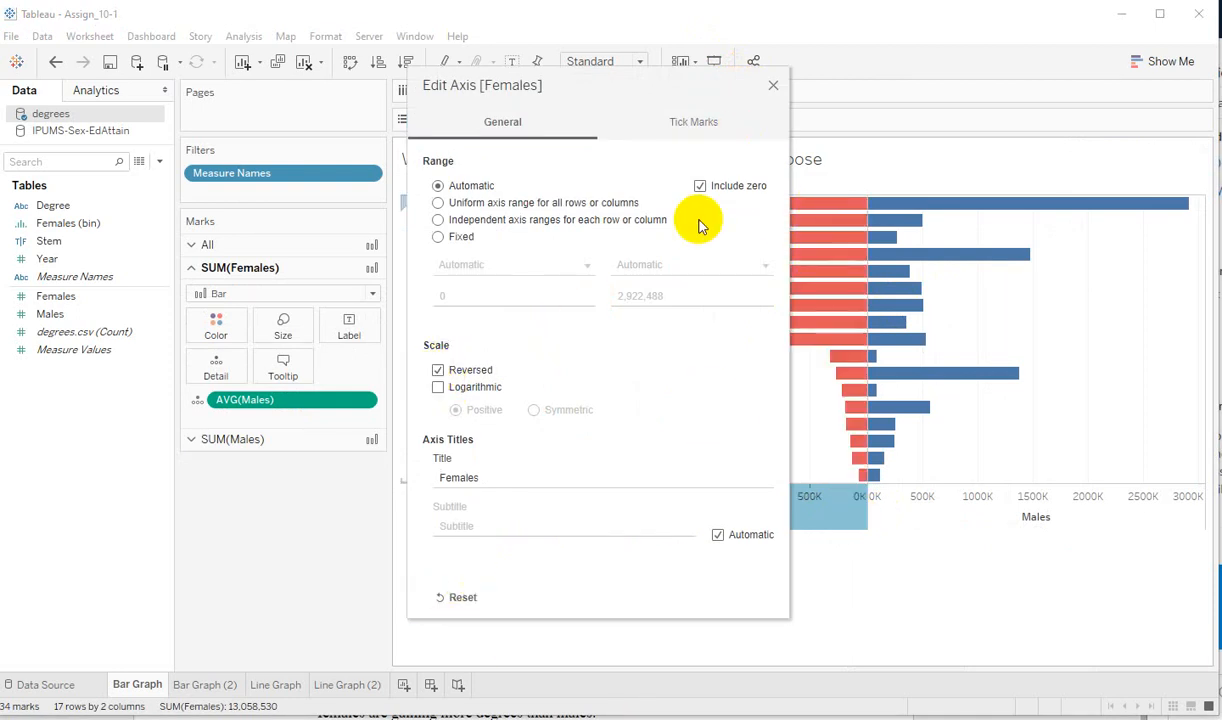
pyautogui.click(777, 90)
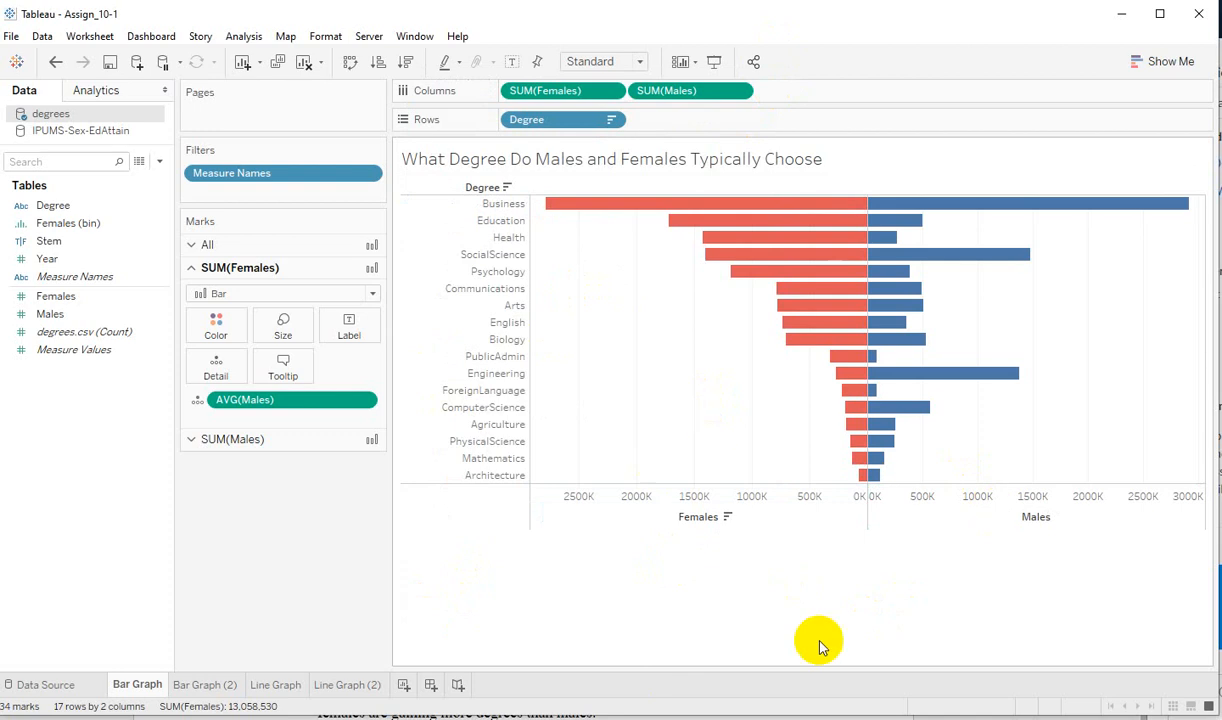